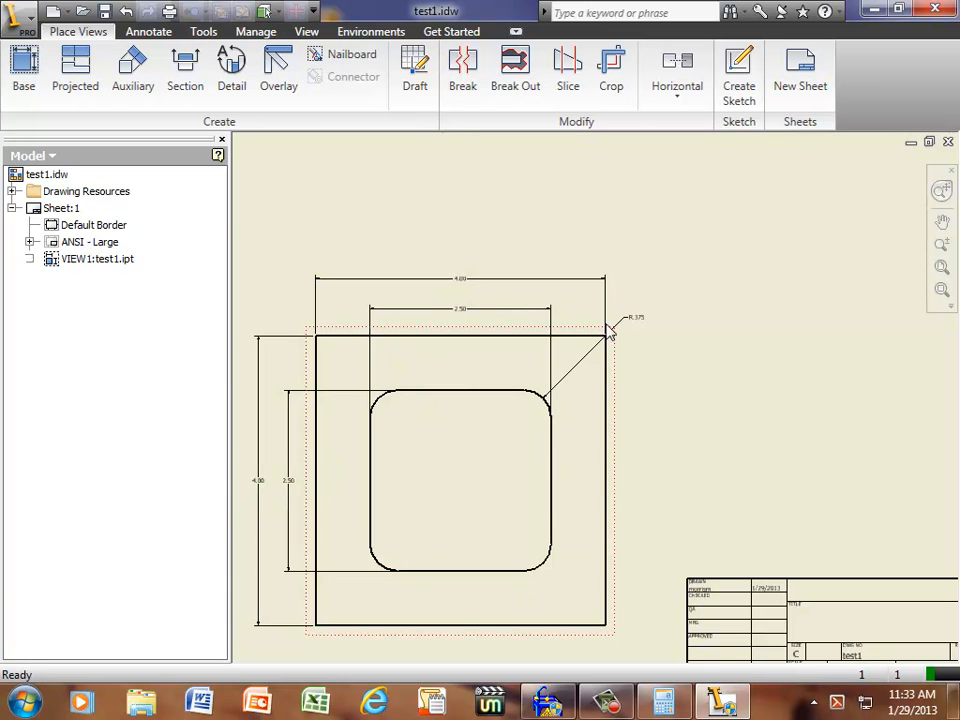
{"action": "scroll", "coordinate": [637, 332], "scroll_direction": "down", "scroll_amount": 5}
{"action": "scroll", "coordinate": [637, 332], "scroll_direction": "up", "scroll_amount": 5}
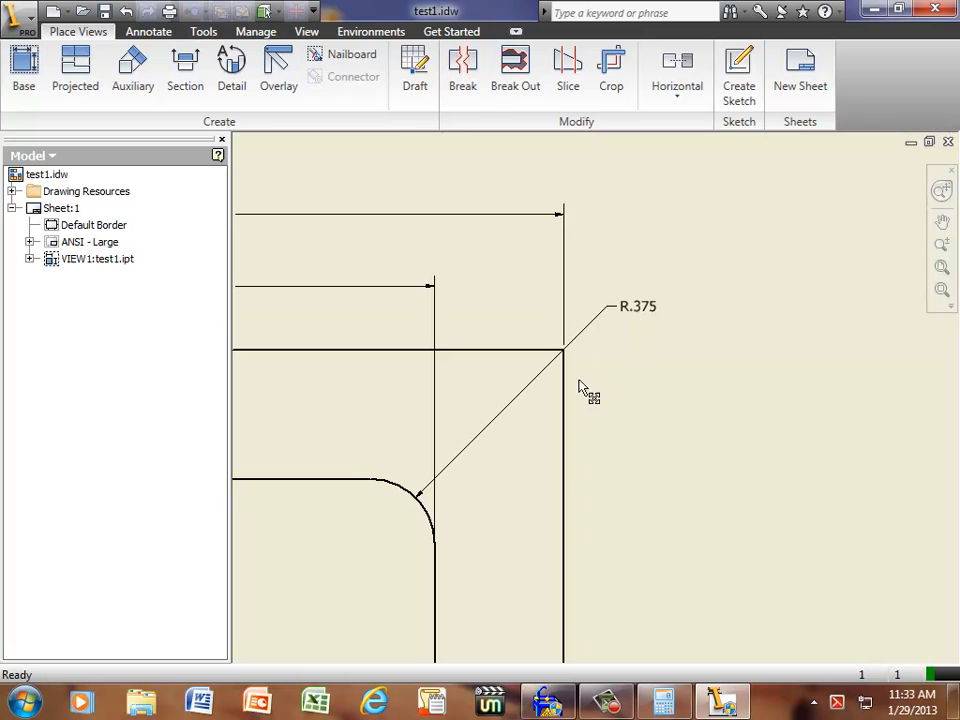
{"action": "scroll", "coordinate": [508, 403], "scroll_direction": "up", "scroll_amount": 4}
{"action": "scroll", "coordinate": [508, 403], "scroll_direction": "down", "scroll_amount": 8}
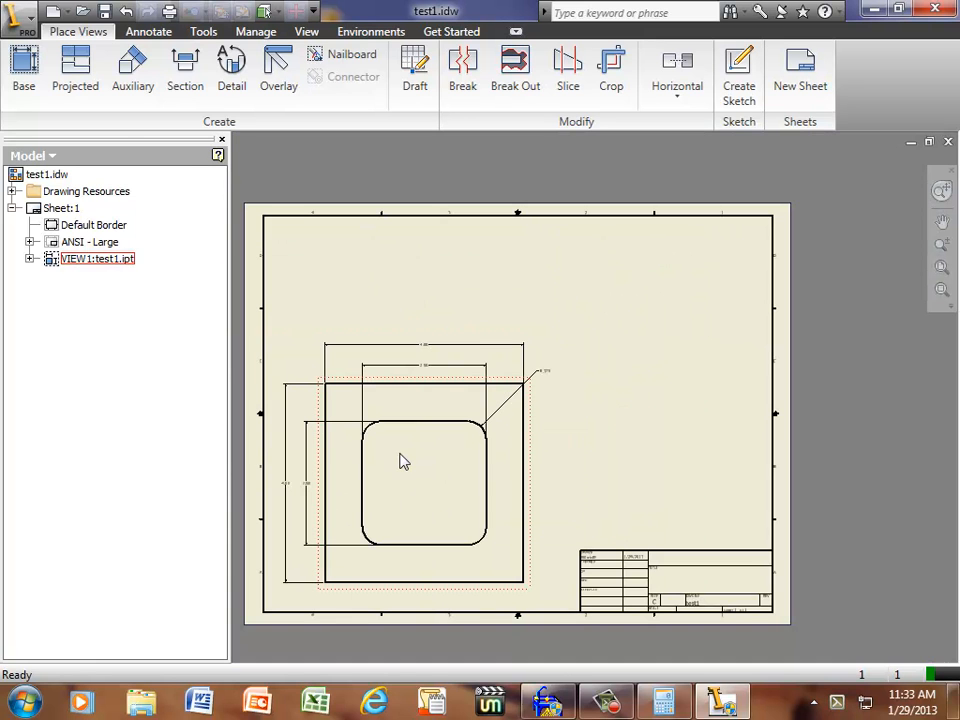
- Create a new part file from the English Standard (in).ipt template
{"action": "left_click", "coordinate": [22, 18]}
{"action": "left_click", "coordinate": [60, 118]}
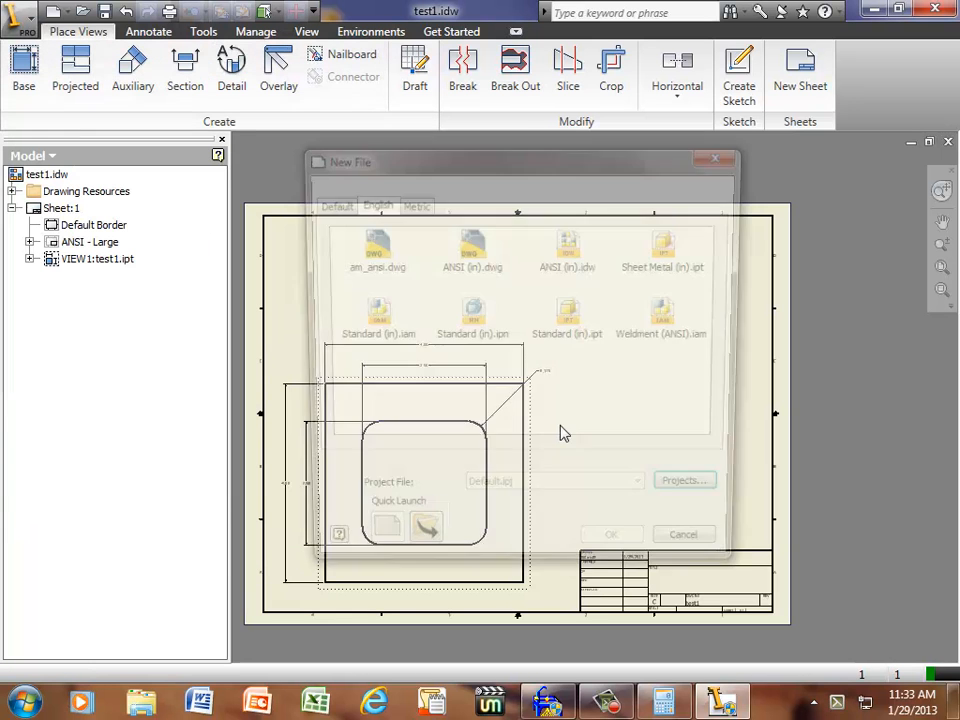
{"action": "left_click", "coordinate": [575, 325]}
{"action": "double_click", "coordinate": [575, 325]}
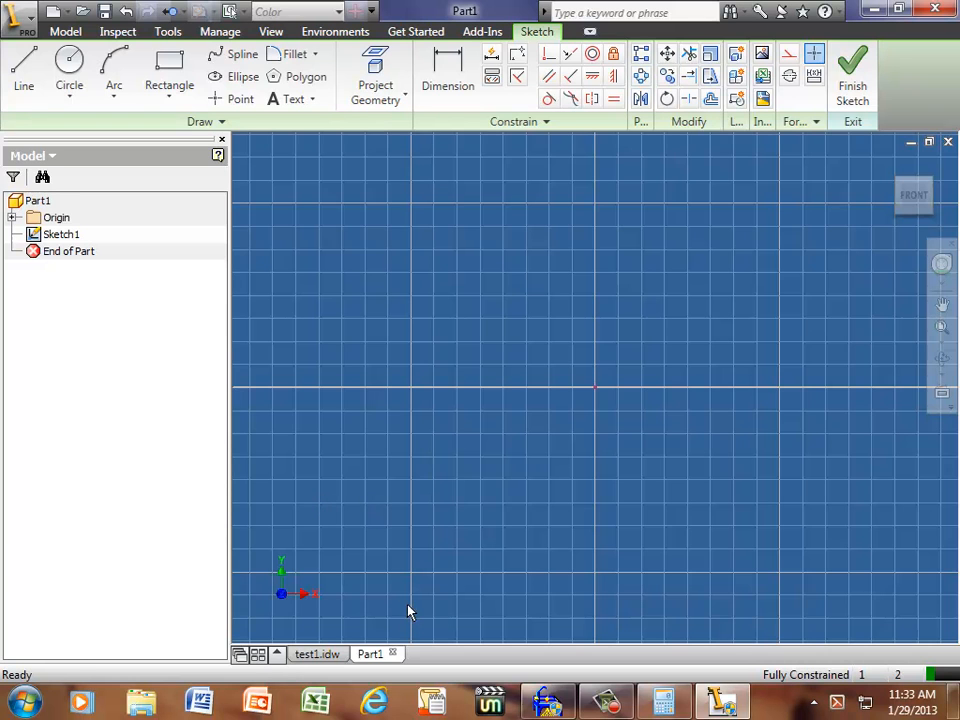
- Sketch a two-point rectangle about 1.74 in wide and 1.63 in high around the origin
{"action": "left_click", "coordinate": [160, 62]}
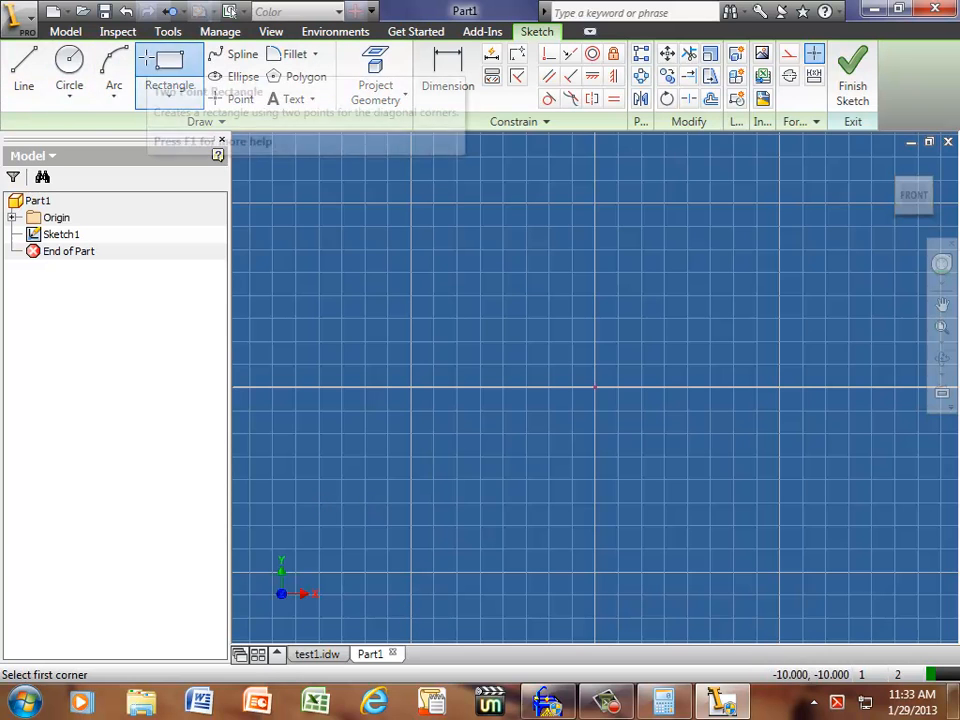
{"action": "left_click", "coordinate": [377, 204]}
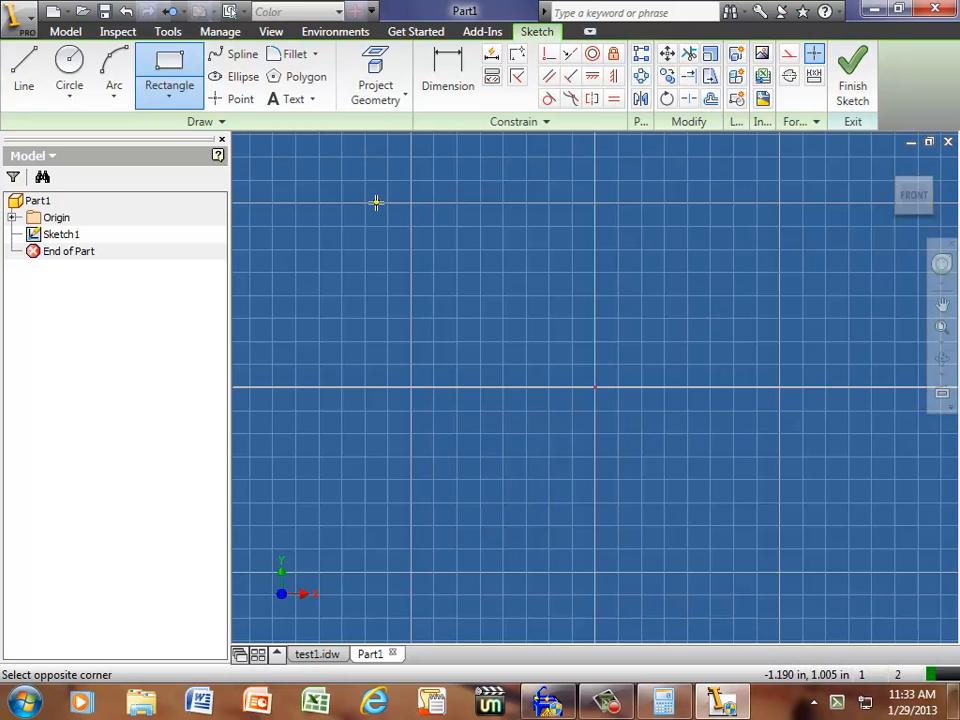
{"action": "left_click", "coordinate": [698, 503]}
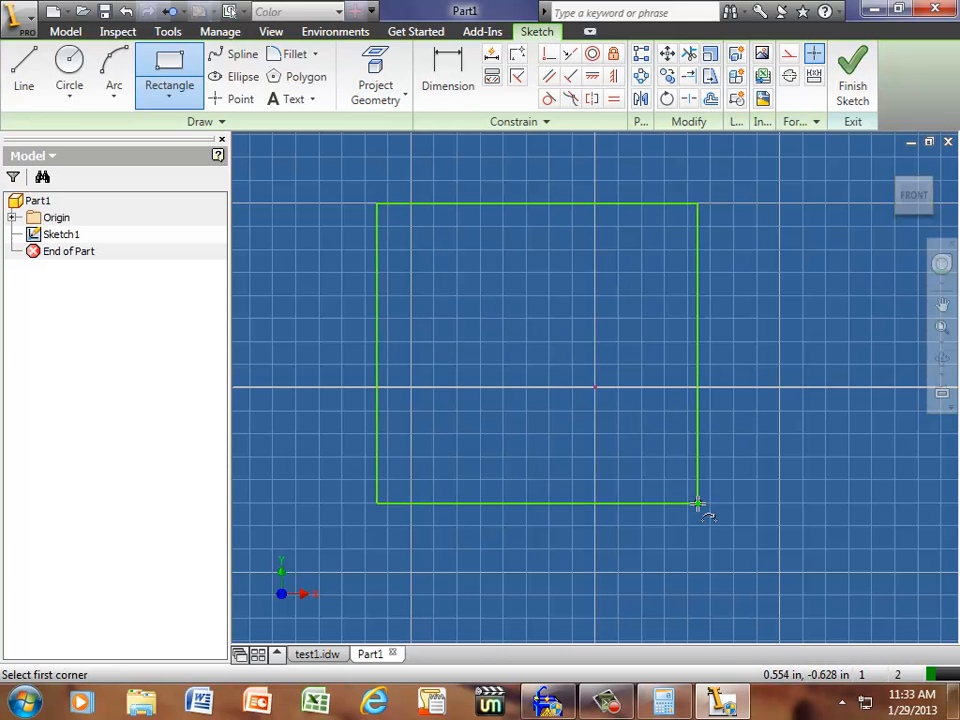
{"action": "right_click", "coordinate": [616, 388]}
{"action": "left_click", "coordinate": [643, 398]}
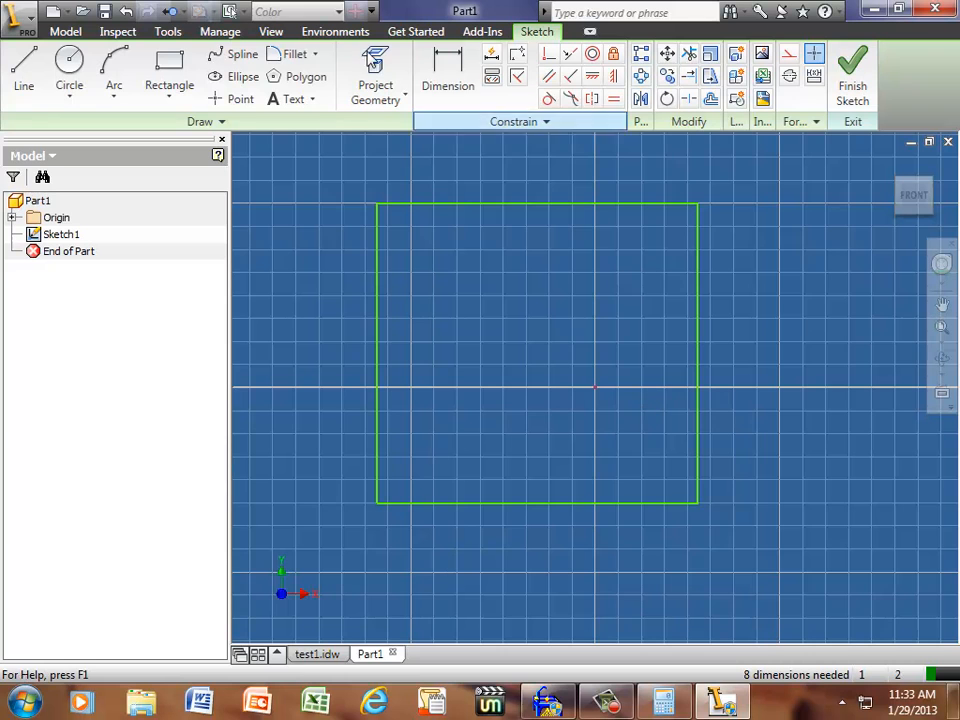
- Dimension the rectangle's upper horizontal edge and set its width to 4.0 in
{"action": "left_click", "coordinate": [451, 80]}
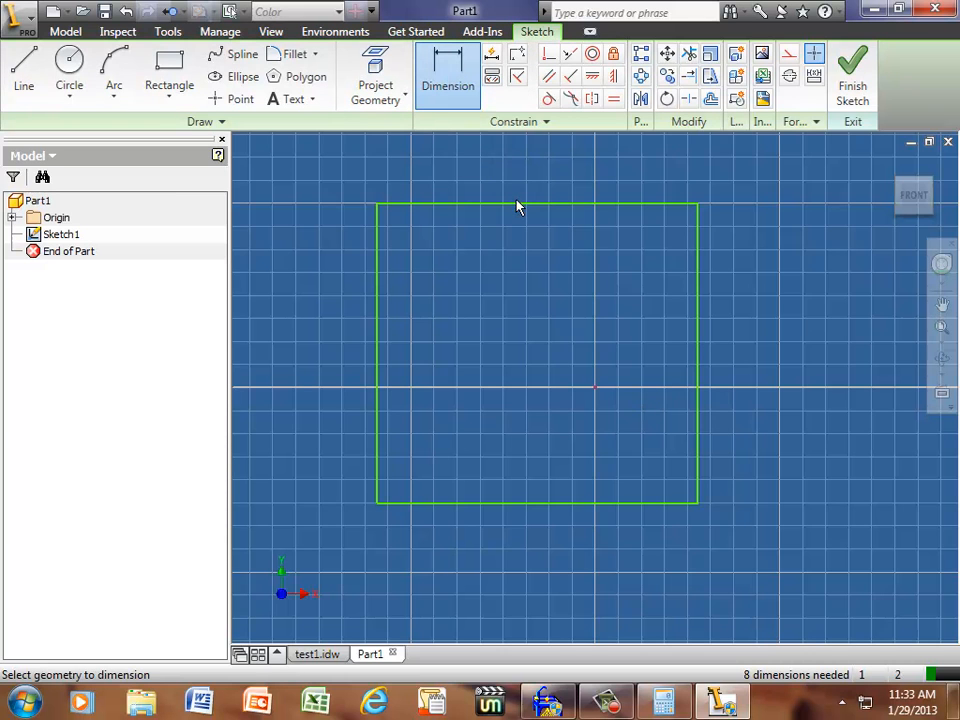
{"action": "left_click", "coordinate": [519, 205]}
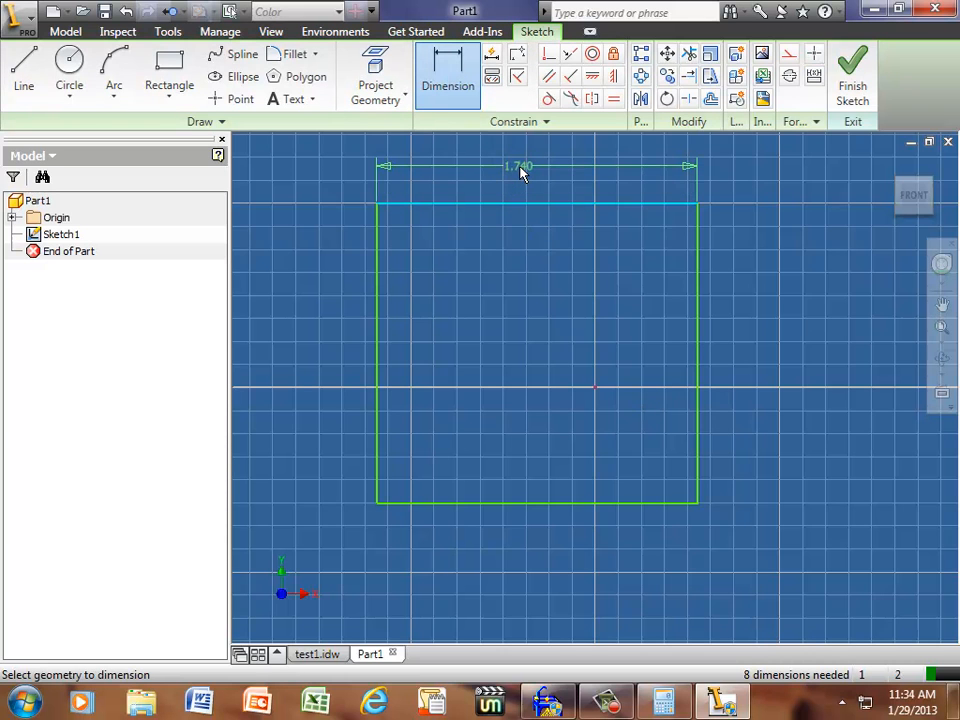
{"action": "left_click", "coordinate": [519, 172]}
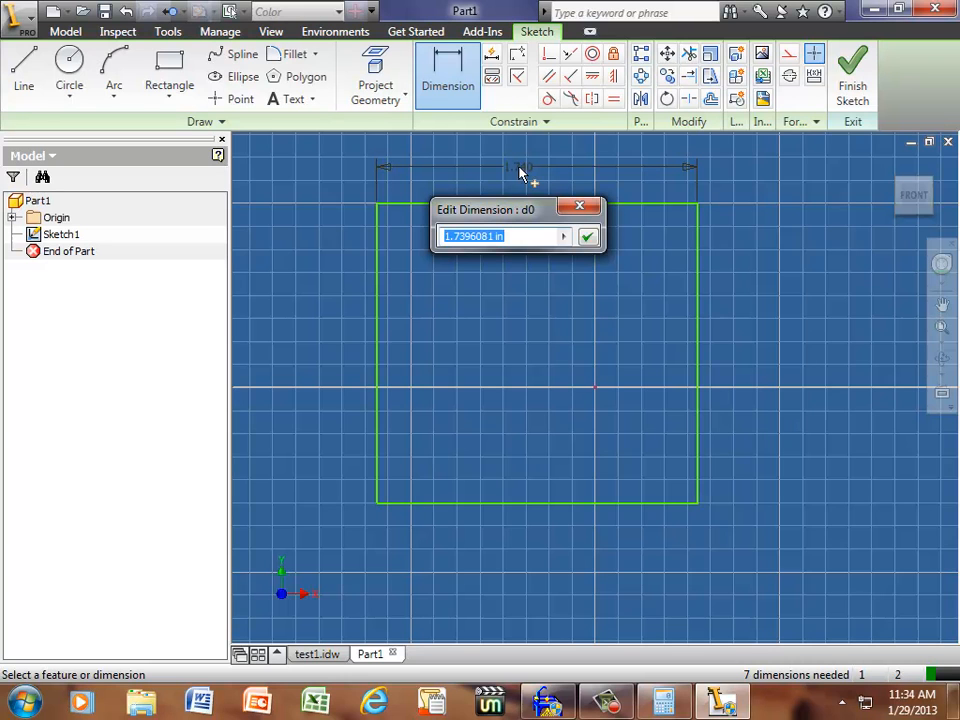
{"action": "type", "text": "4"}
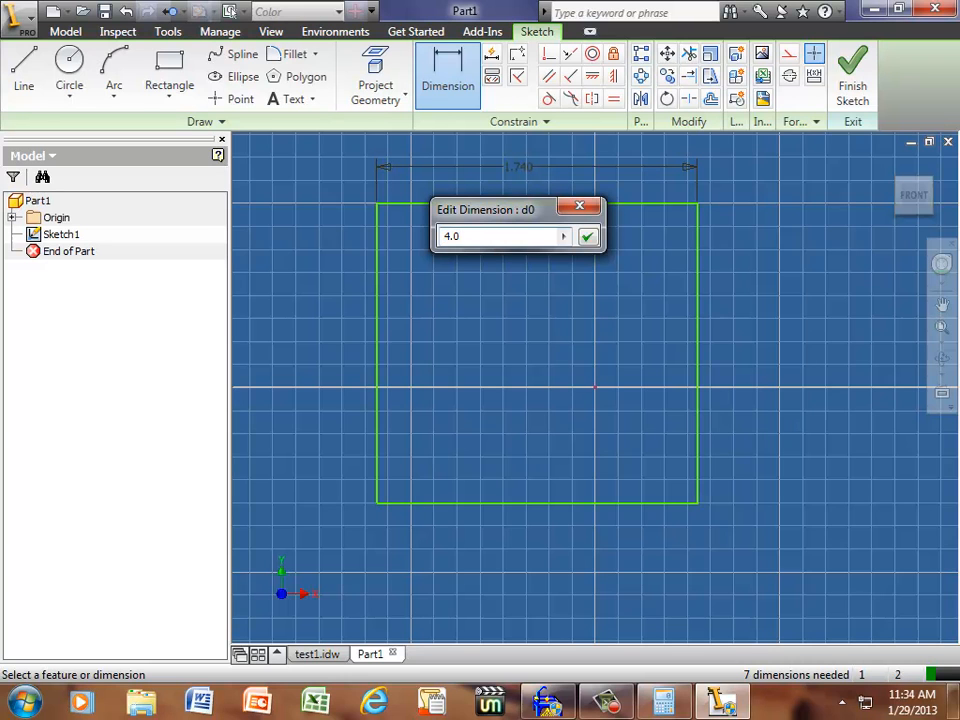
{"action": "key", "text": "Return"}
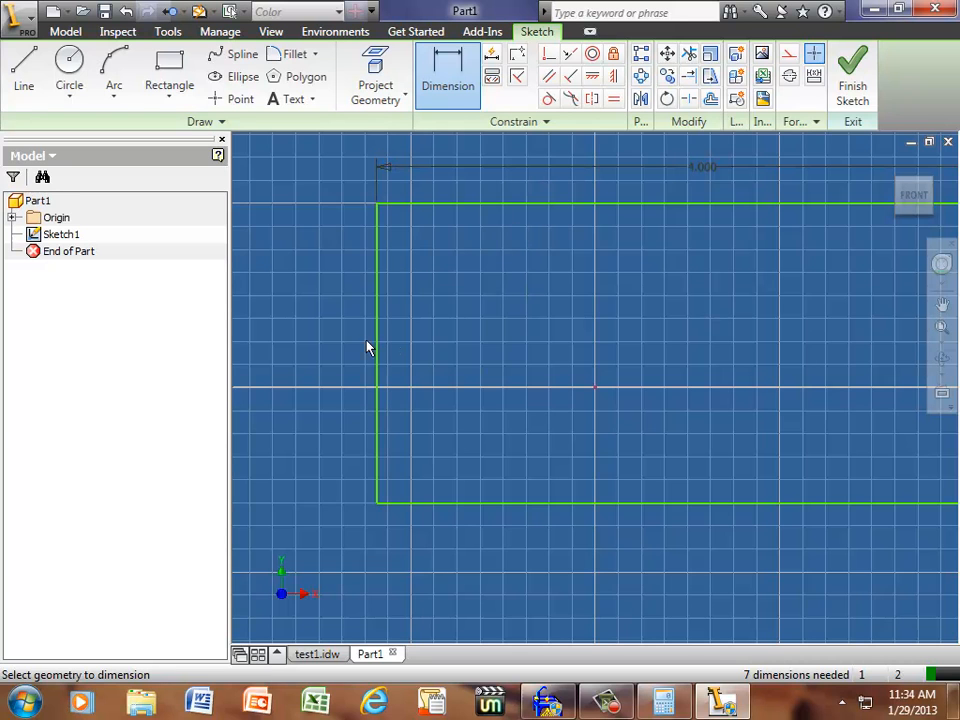
- Dimension the rectangle's left vertical edge at 4.0 in and finish the sketch
{"action": "left_click", "coordinate": [378, 336]}
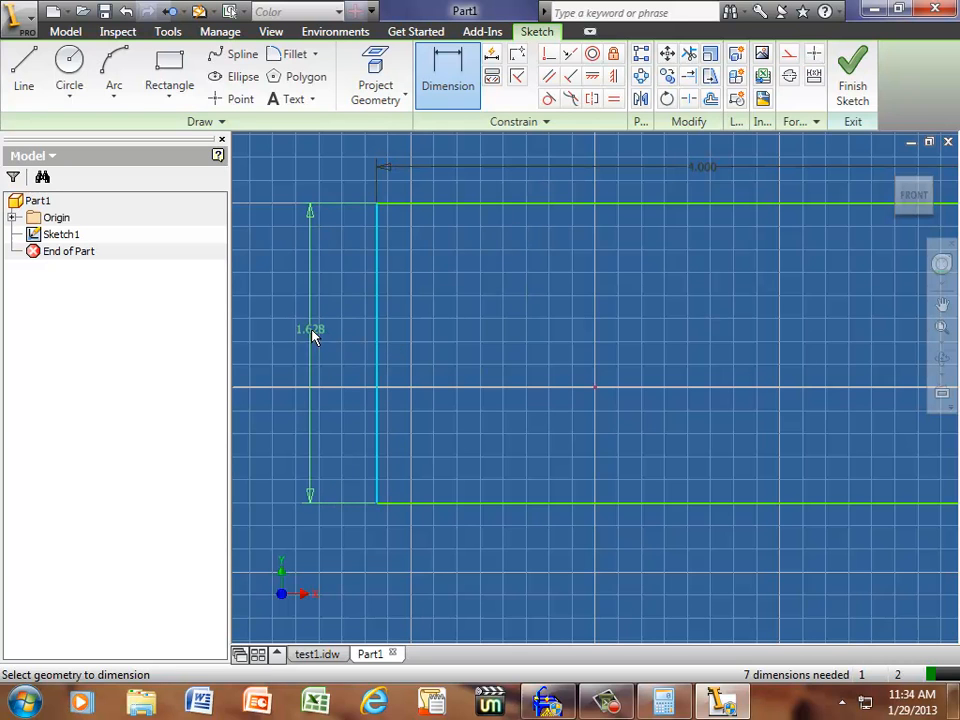
{"action": "left_click", "coordinate": [312, 336]}
{"action": "left_click", "coordinate": [312, 336]}
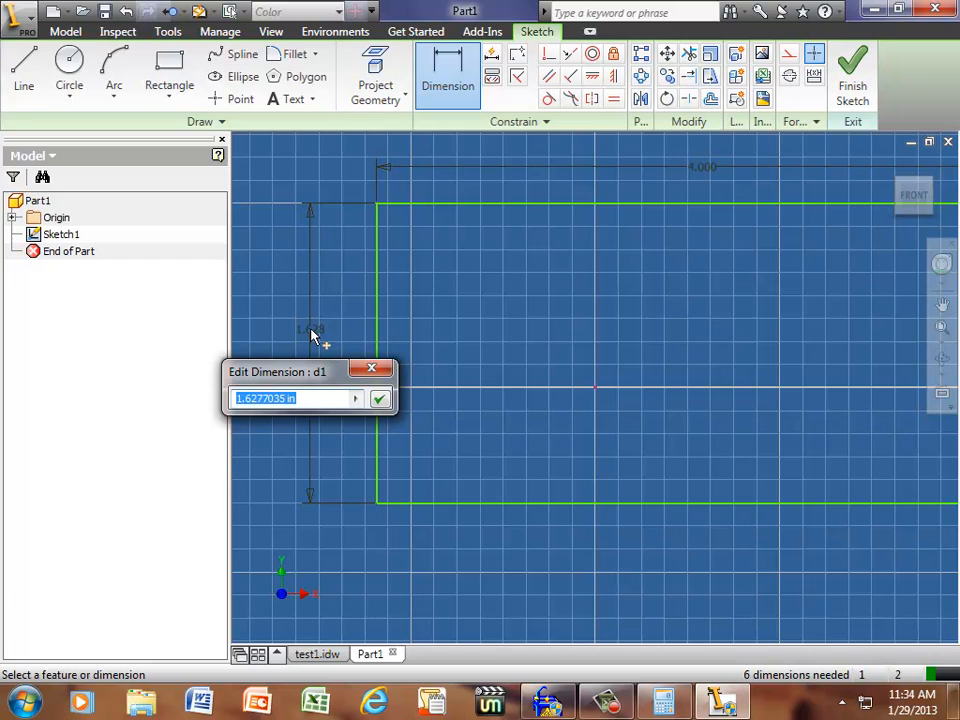
{"action": "type", "text": "4"}
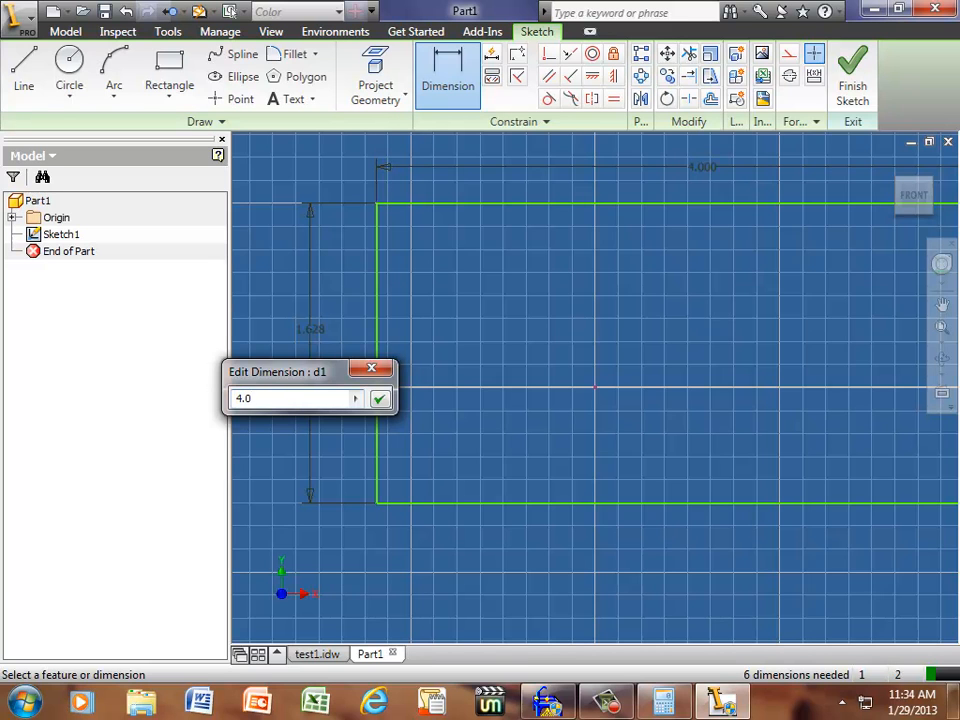
{"action": "key", "text": "Return"}
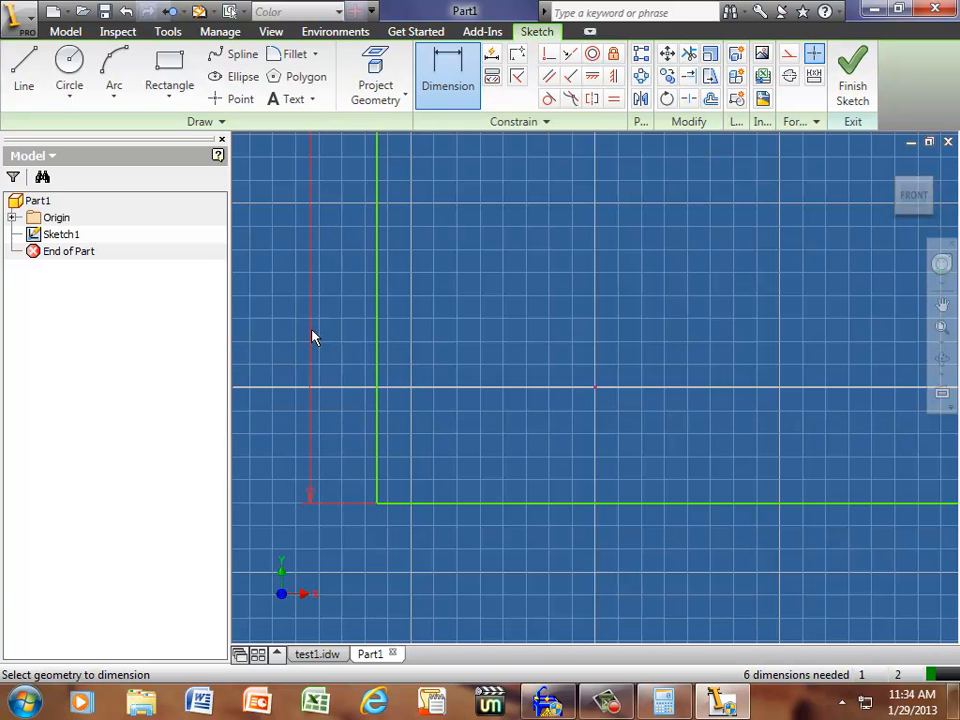
{"action": "right_click", "coordinate": [422, 254]}
{"action": "left_click", "coordinate": [428, 262]}
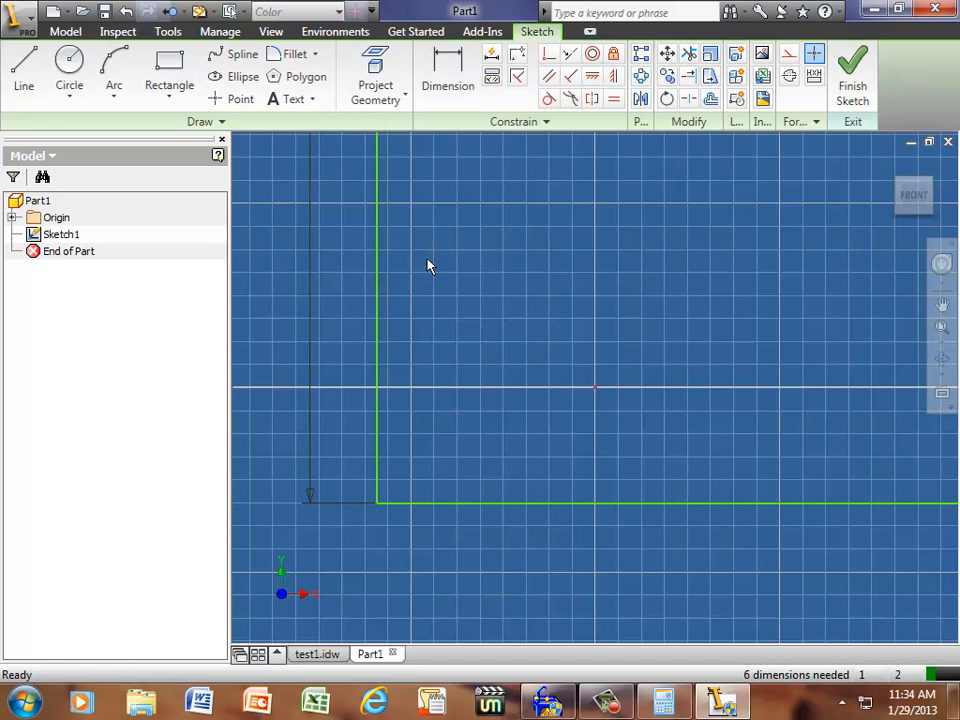
{"action": "right_click", "coordinate": [428, 264]}
{"action": "left_click", "coordinate": [450, 212]}
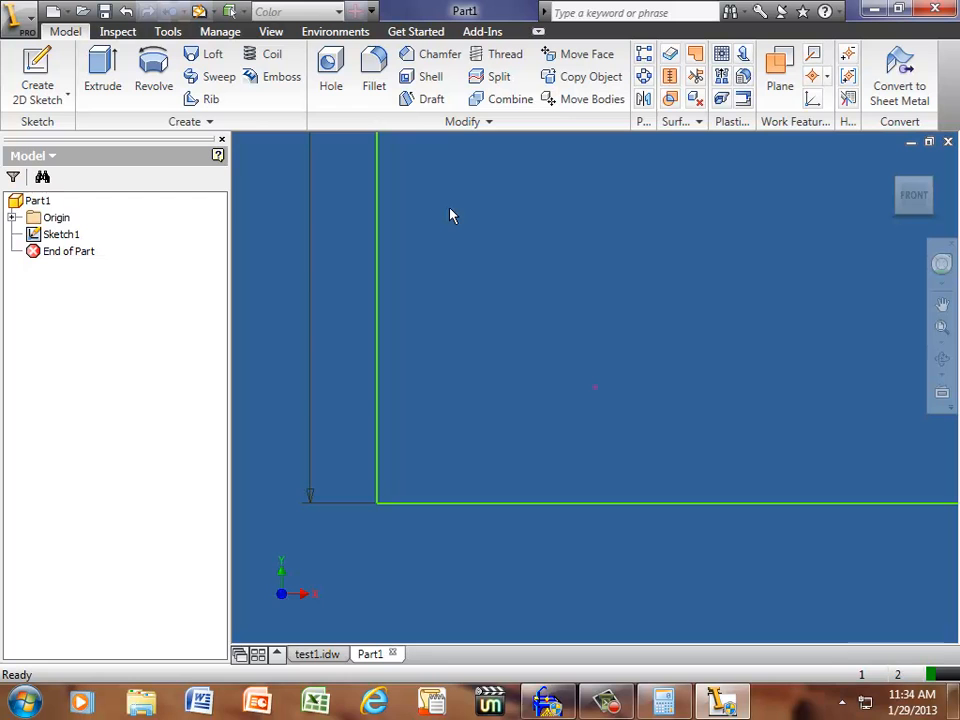
- Extrude the square profile as a solid by .5 in, with the direction flipped to the back side of the sketch
{"action": "key", "text": "Home"}
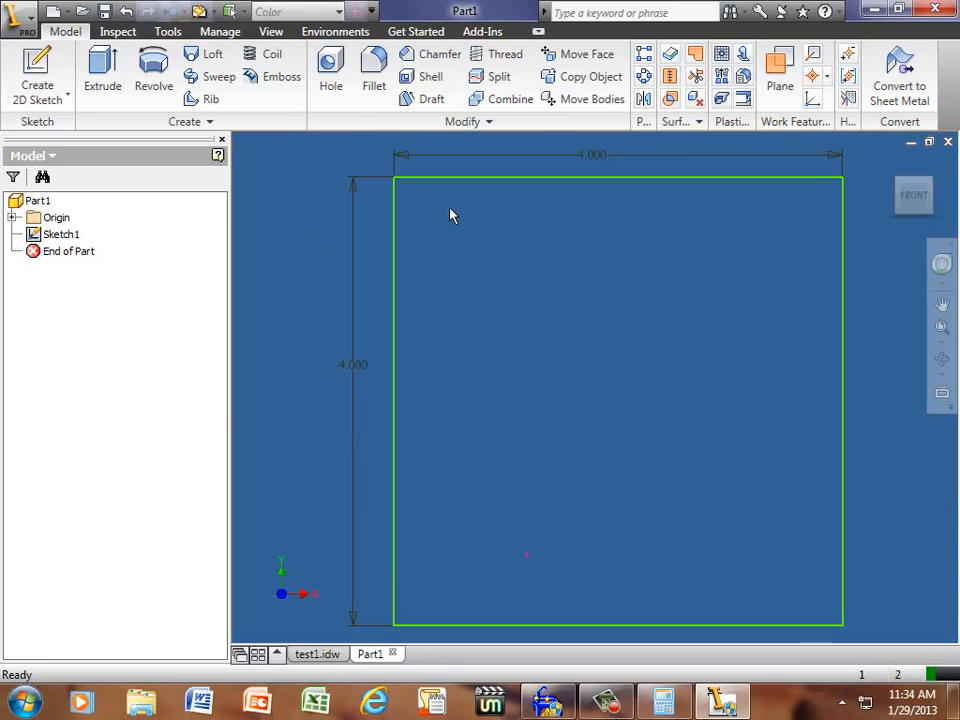
{"action": "key", "text": "F6"}
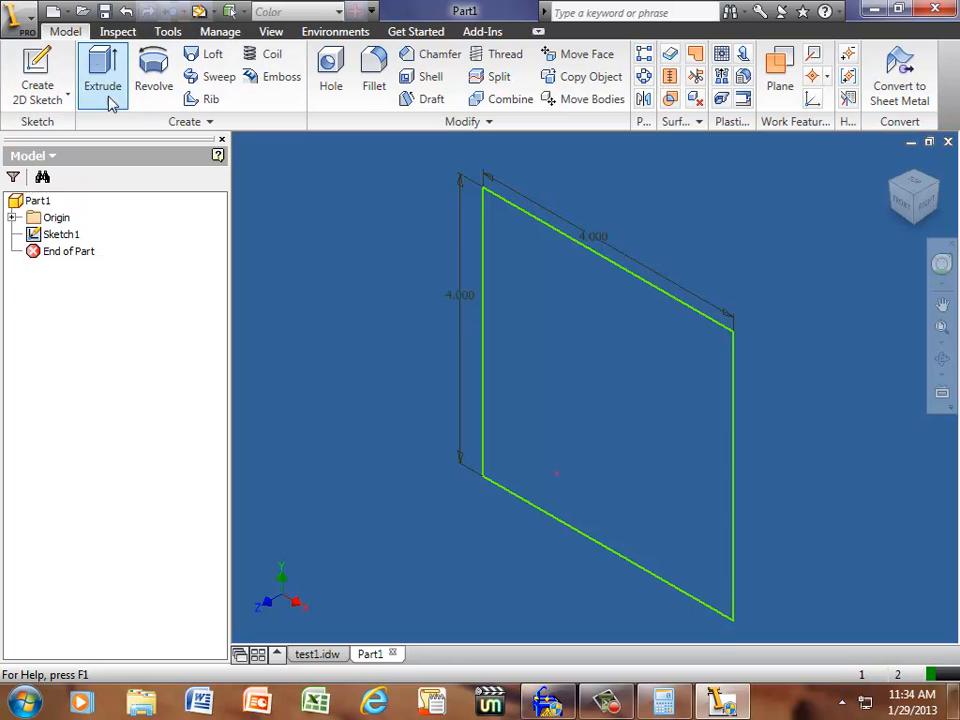
{"action": "left_click", "coordinate": [101, 62]}
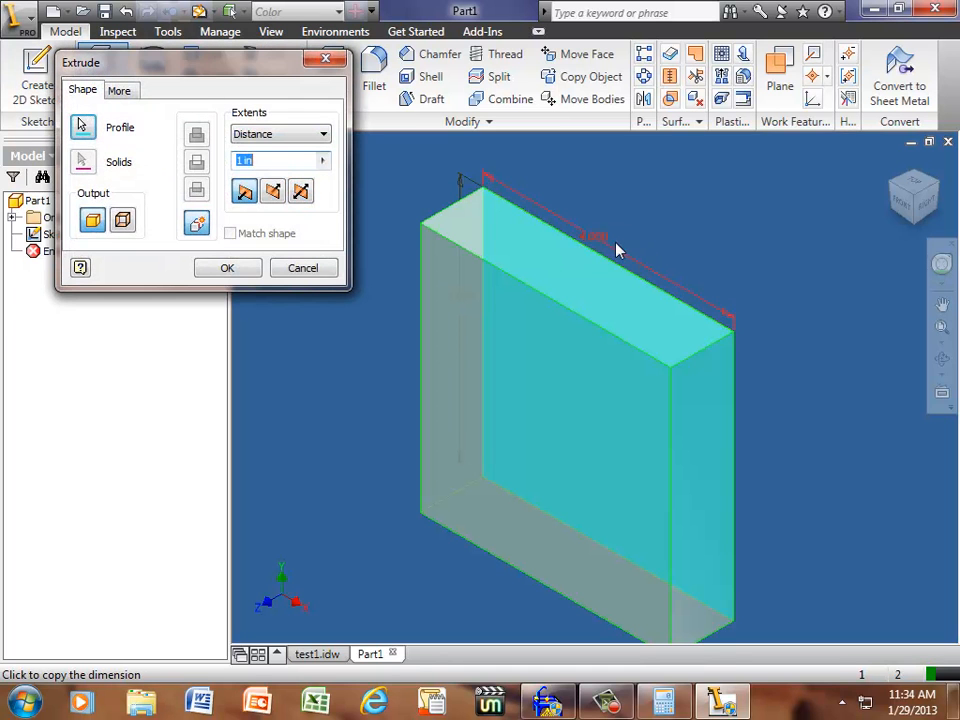
{"action": "left_click", "coordinate": [274, 192]}
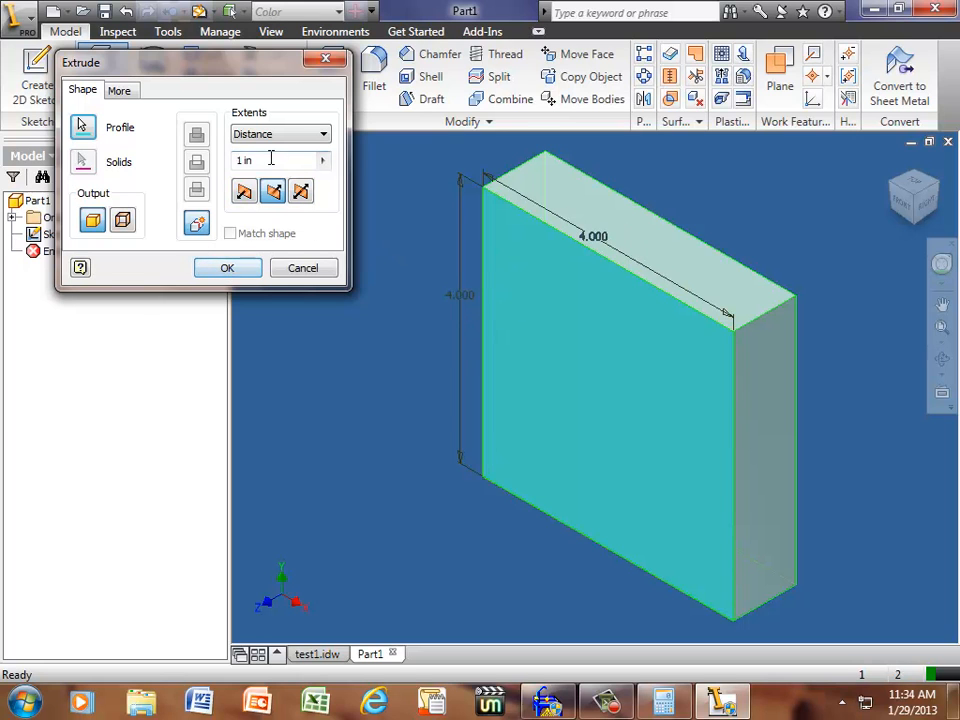
{"action": "left_click_drag", "start_coordinate": [268, 160], "coordinate": [220, 160]}
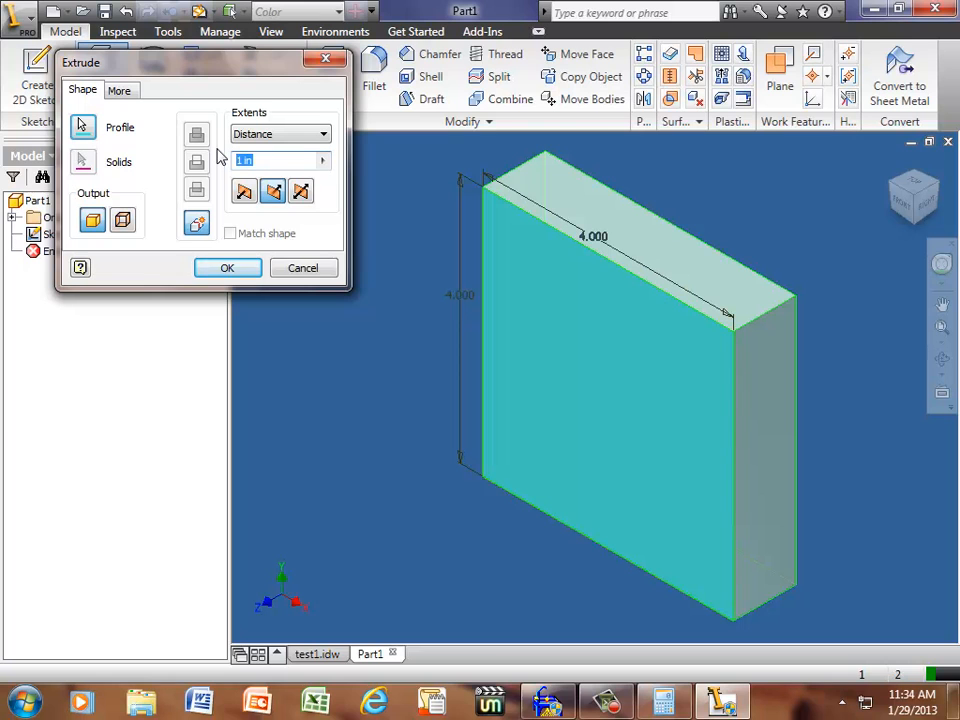
{"action": "type", "text": ".5"}
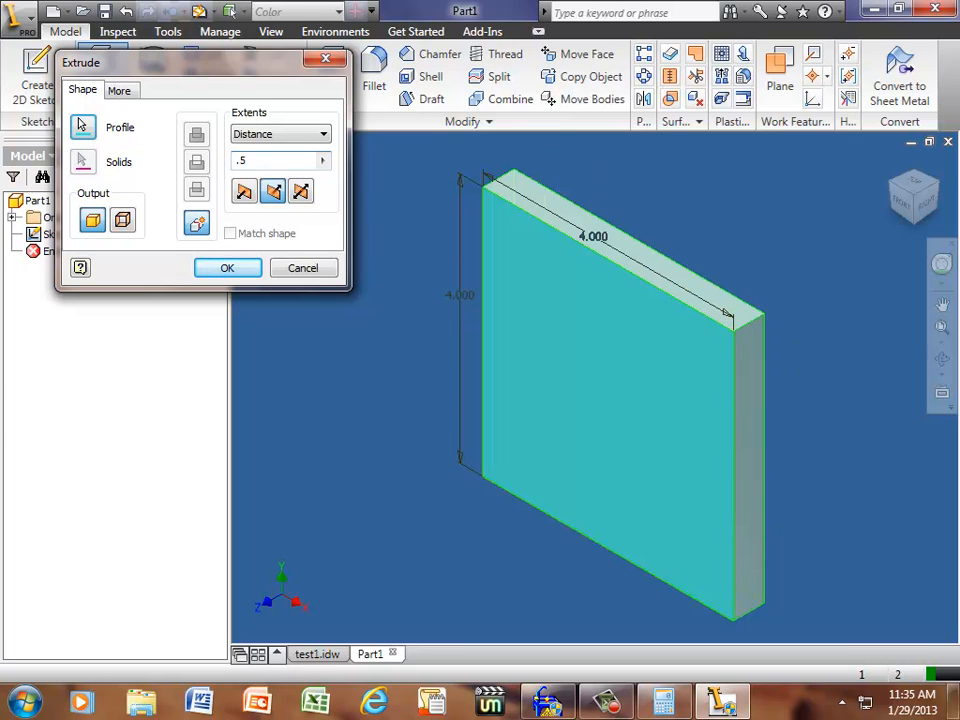
{"action": "left_click", "coordinate": [228, 268]}
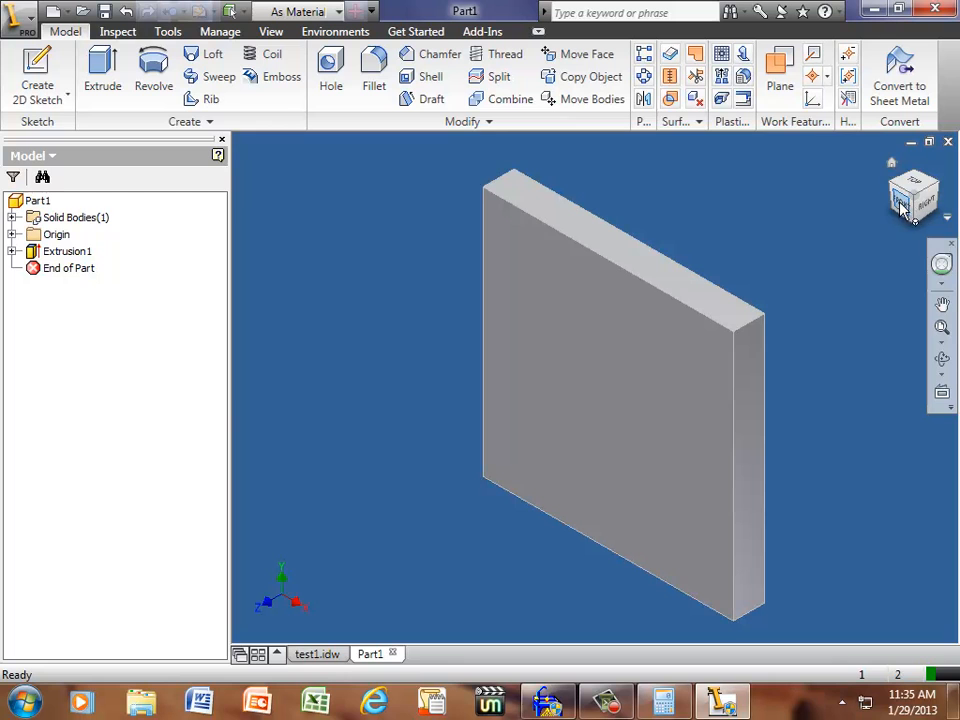
- Turn the plate's large front face square to the view and start a new 2D sketch on it
{"action": "left_click", "coordinate": [608, 405]}
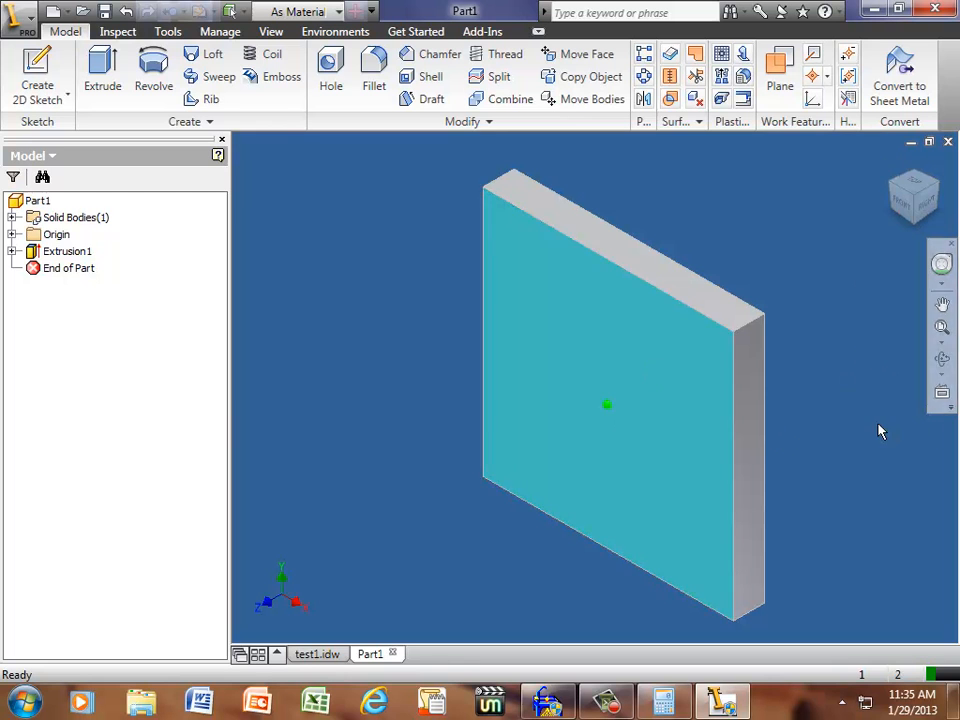
{"action": "left_click", "coordinate": [942, 395]}
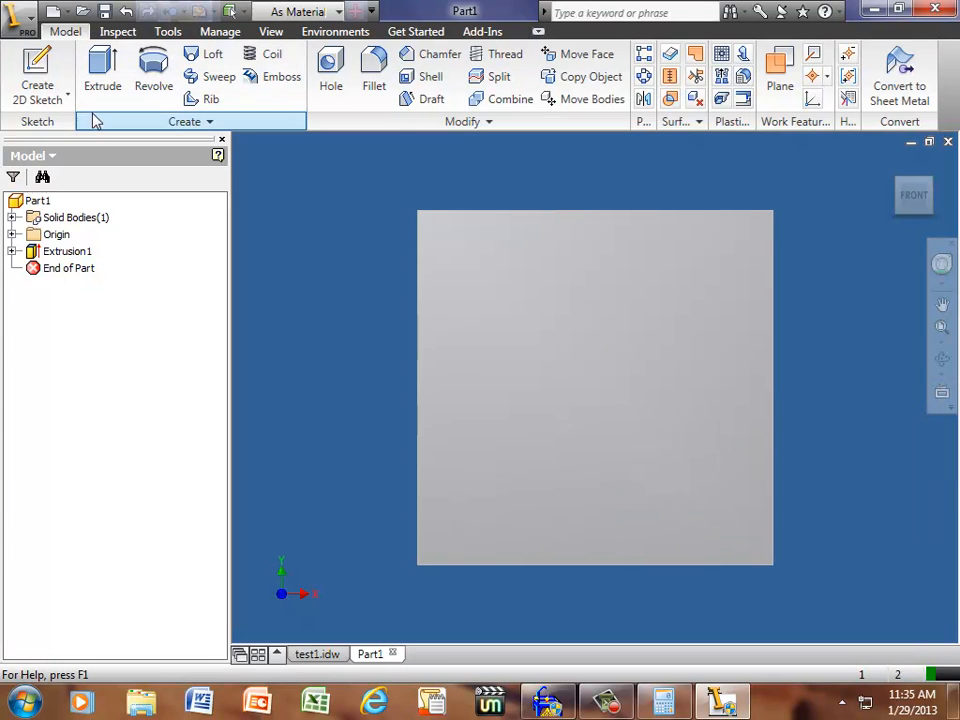
{"action": "left_click", "coordinate": [52, 62]}
{"action": "left_click", "coordinate": [572, 411]}
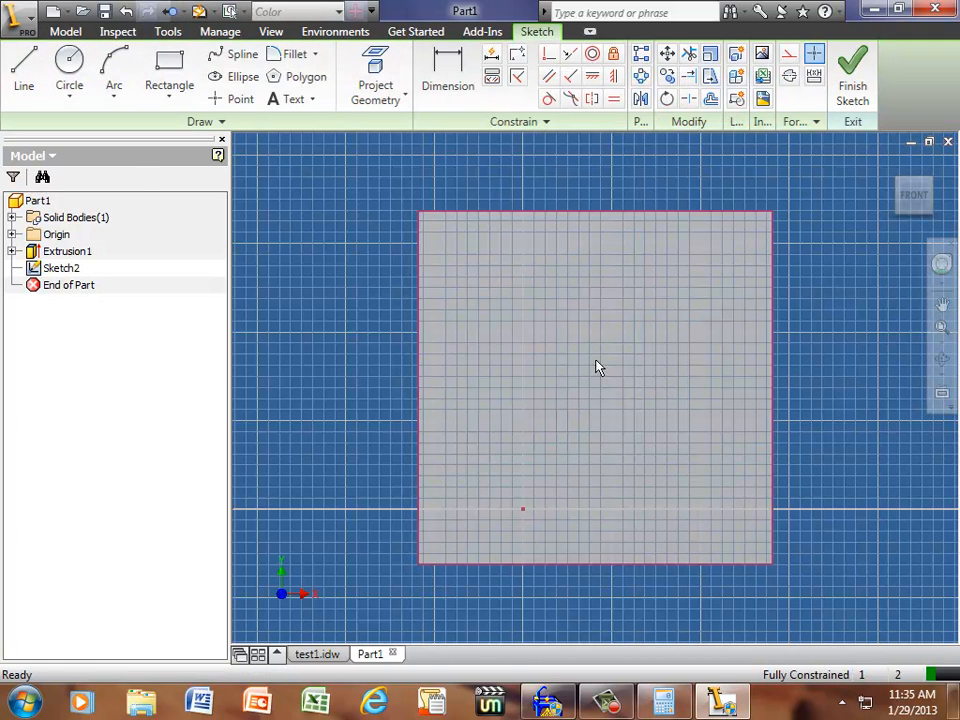
- Sketch a rectangle about 2.61 in wide and 2.73 in high inside the plate's front face
{"action": "left_click", "coordinate": [150, 66]}
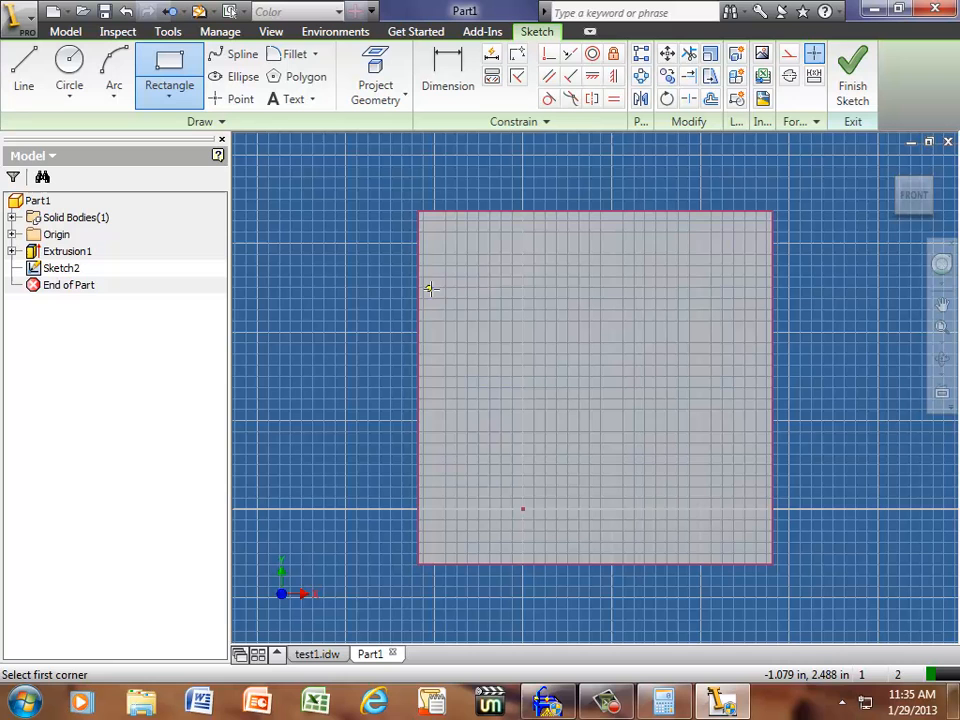
{"action": "left_click", "coordinate": [482, 265]}
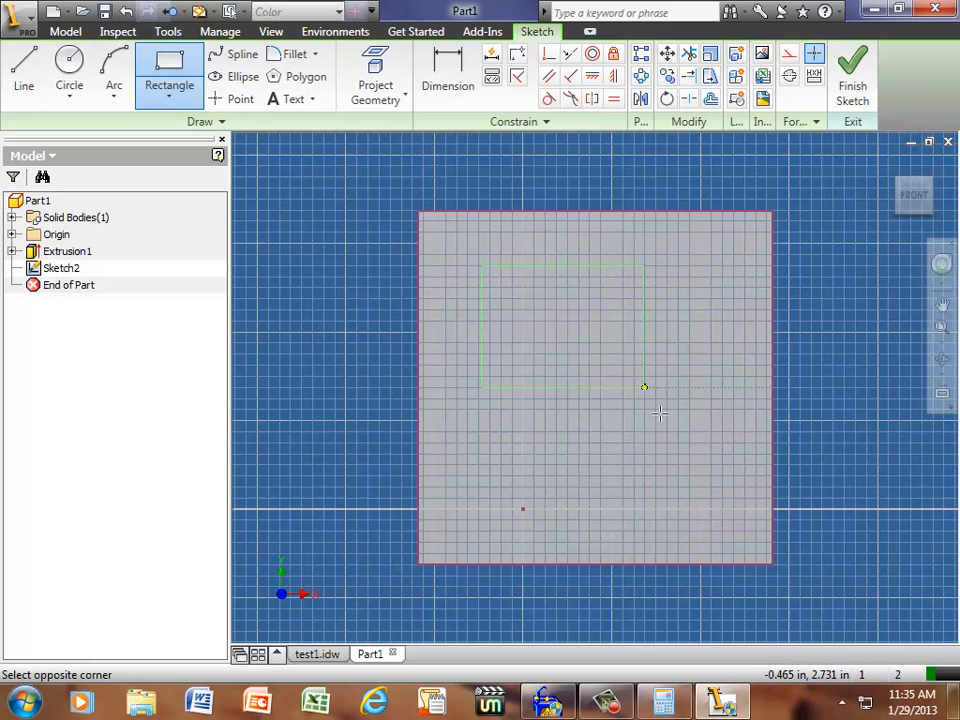
{"action": "left_click", "coordinate": [713, 509]}
{"action": "right_click", "coordinate": [713, 509]}
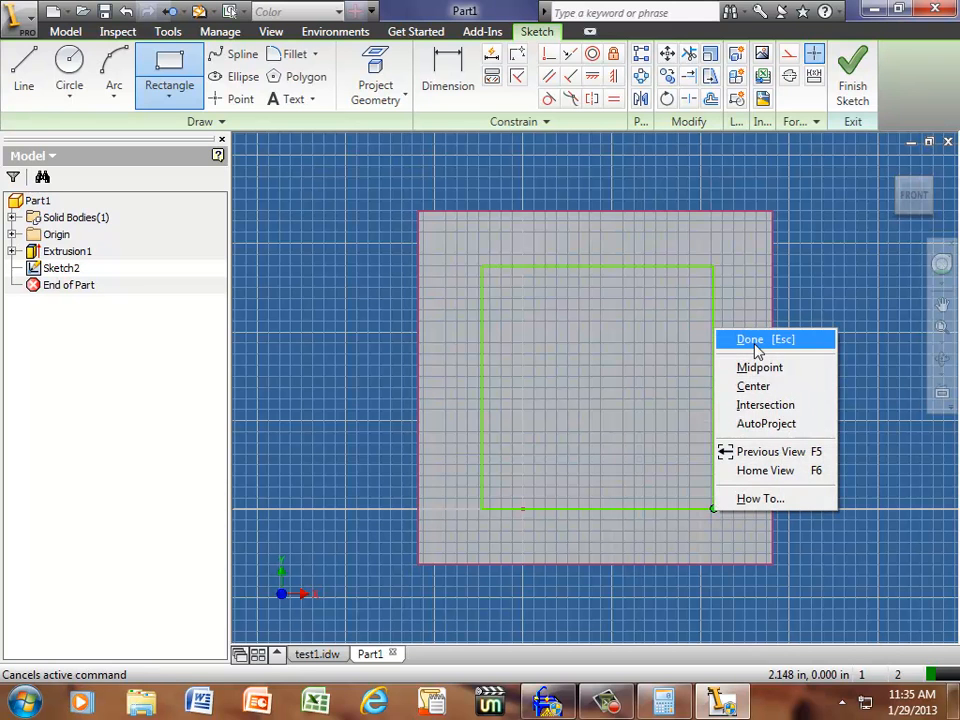
{"action": "left_click", "coordinate": [728, 340]}
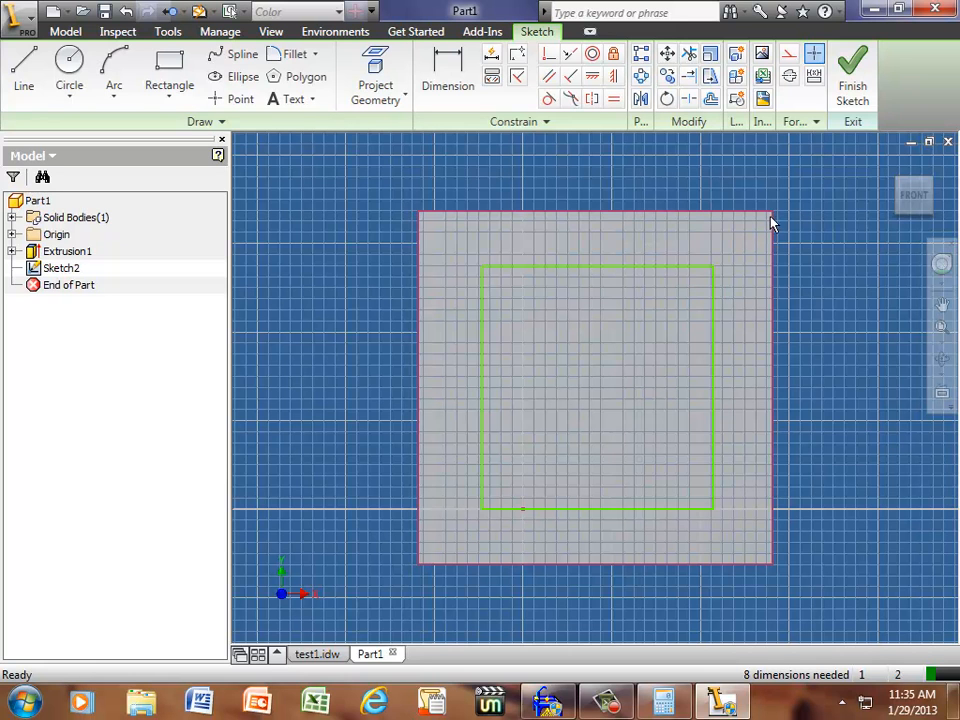
- Switch to Calculator and subtract 2.5 from 4
{"action": "left_click", "coordinate": [664, 703]}
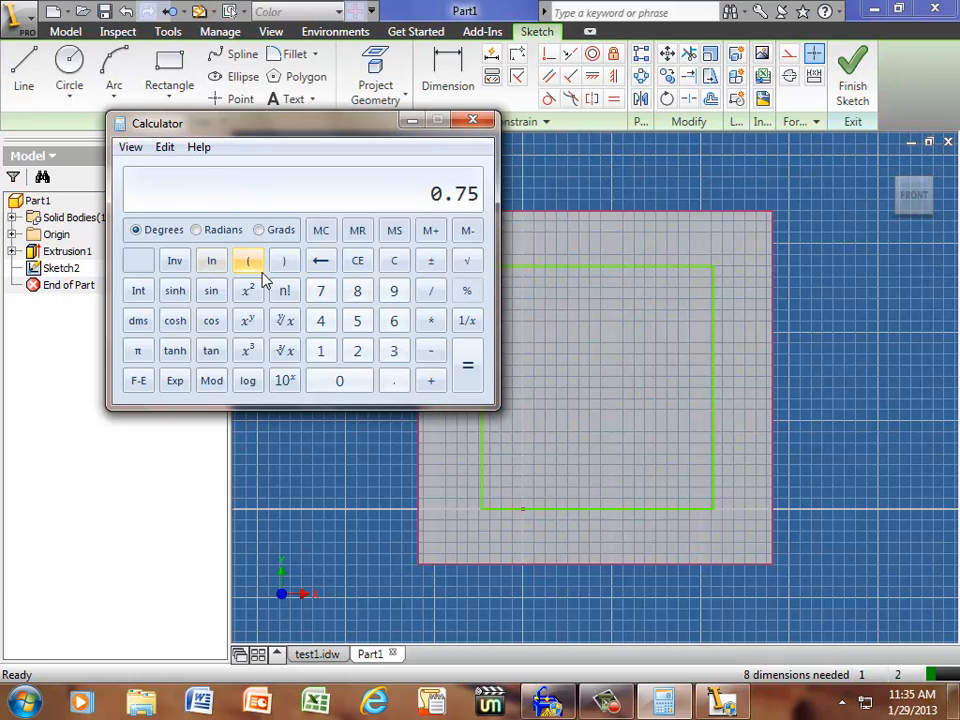
{"action": "left_click", "coordinate": [394, 260]}
{"action": "type", "text": "4"}
{"action": "key", "text": "minus"}
{"action": "type", "text": "2.5"}
{"action": "key", "text": "Return"}
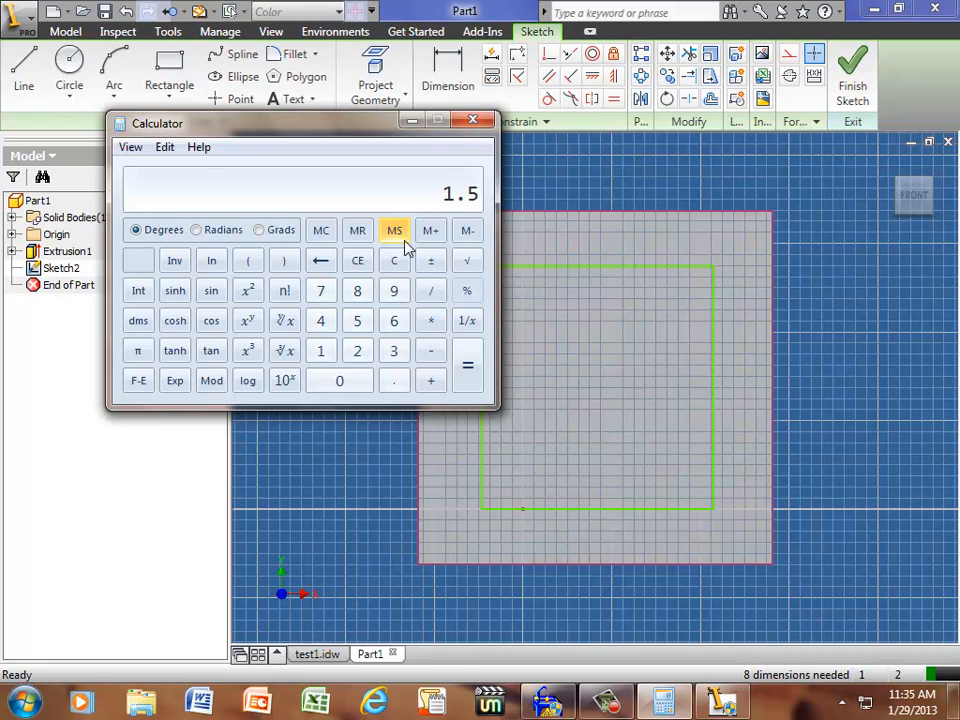
- Divide the calculated difference by 2 and close Calculator to return to the part sketch
{"action": "key", "text": "slash"}
{"action": "type", "text": "2"}
{"action": "key", "text": "Return"}
{"action": "left_click", "coordinate": [473, 122]}
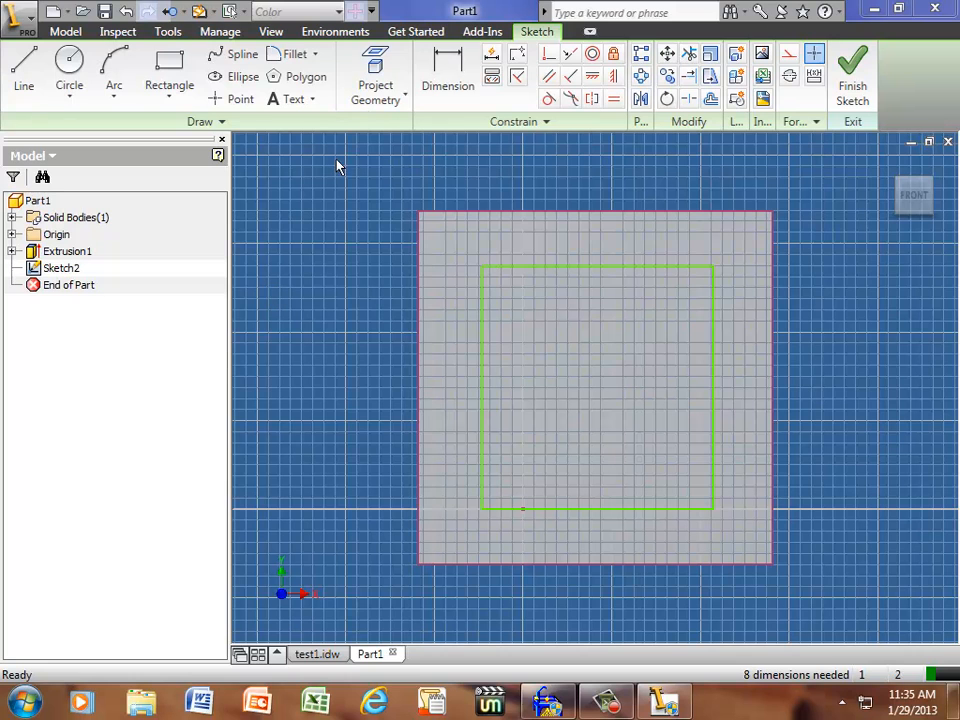
- Dimension the inner rectangle's width and height, setting both to 2.5 in
{"action": "left_click", "coordinate": [455, 88]}
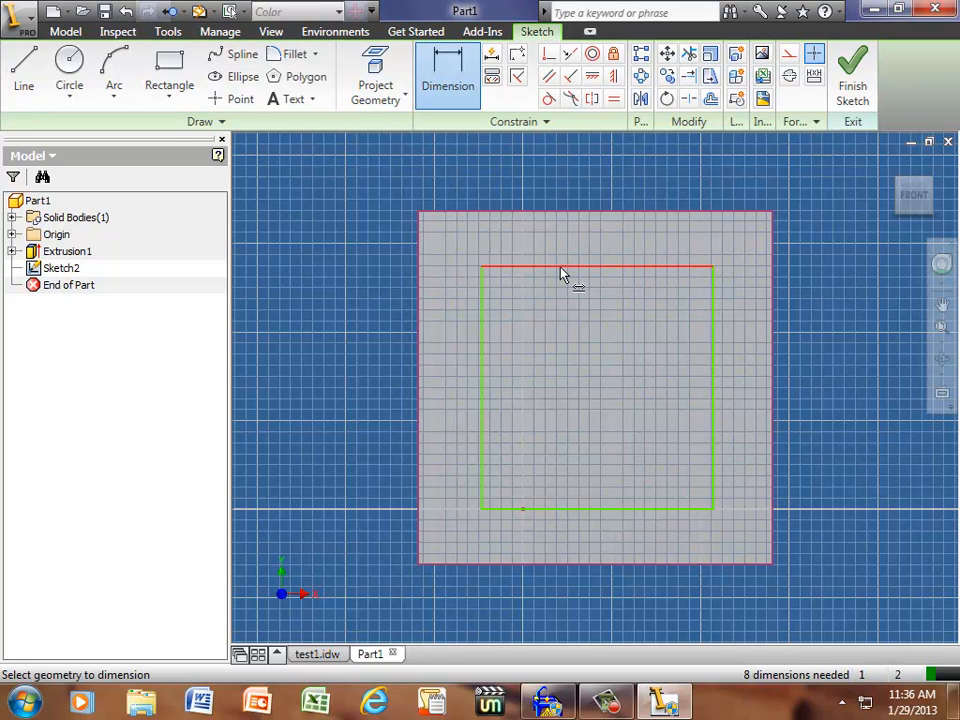
{"action": "left_click", "coordinate": [560, 272]}
{"action": "left_click", "coordinate": [564, 182]}
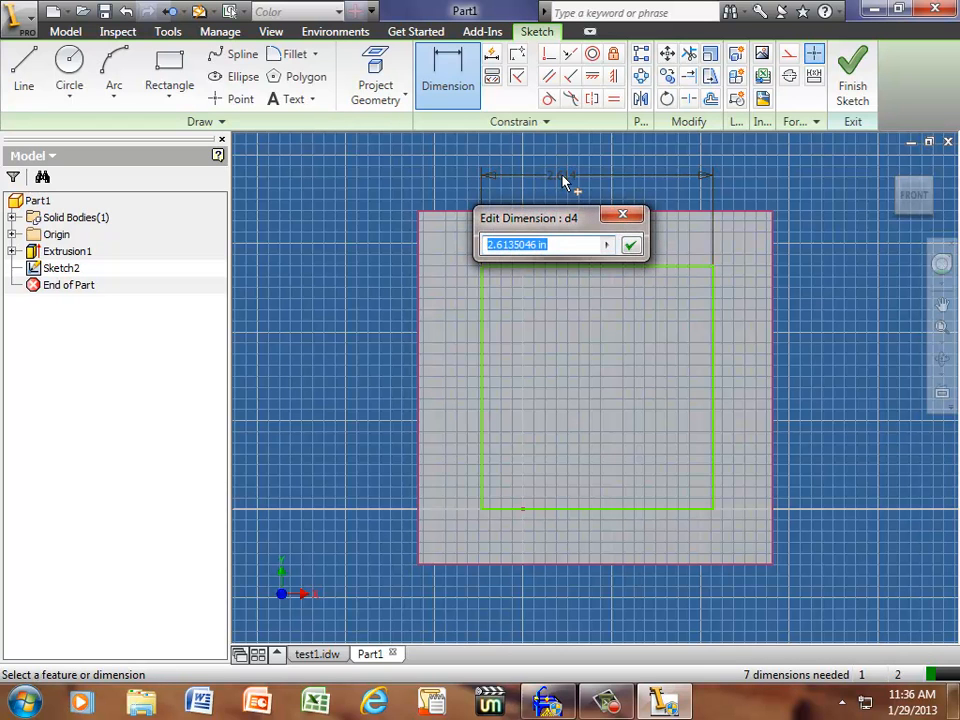
{"action": "type", "text": "2.5"}
{"action": "key", "text": "Return"}
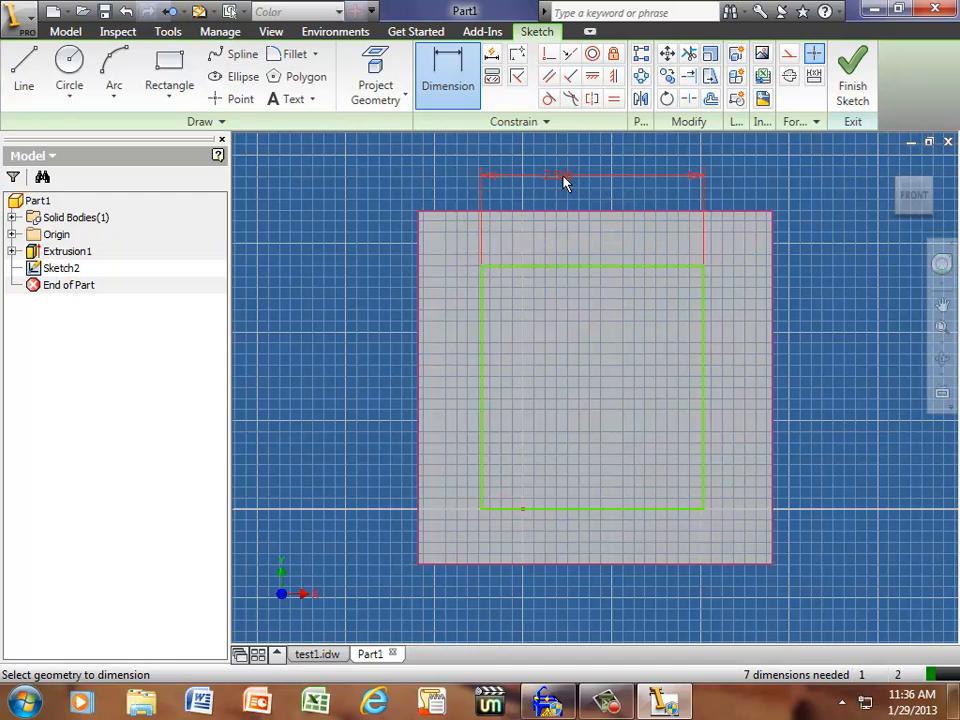
{"action": "left_click", "coordinate": [484, 370]}
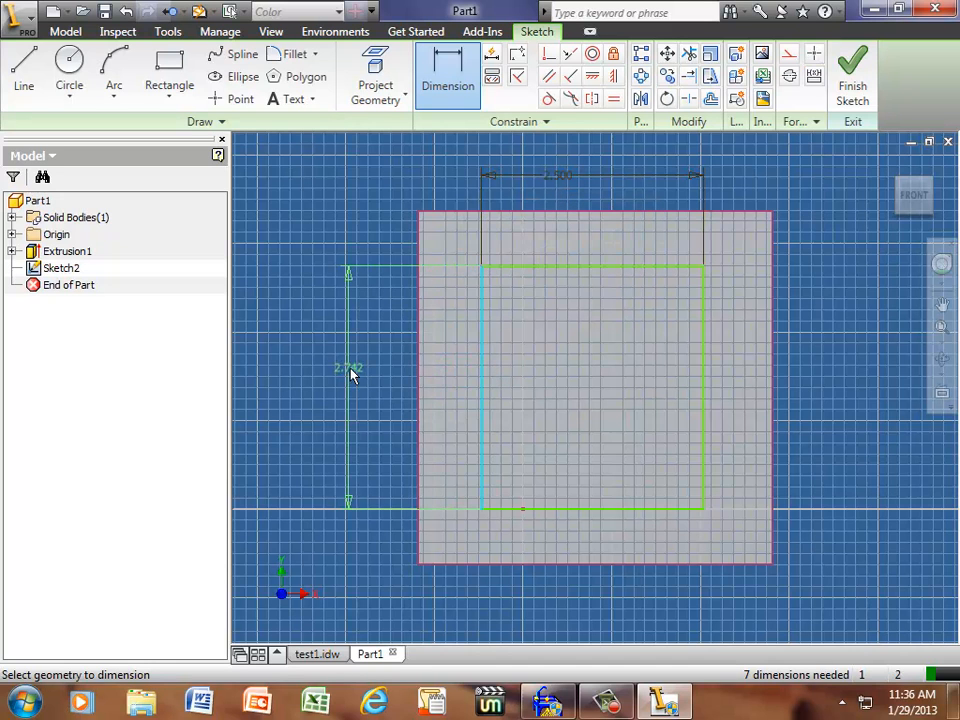
{"action": "left_click", "coordinate": [352, 374]}
{"action": "type", "text": "2.5"}
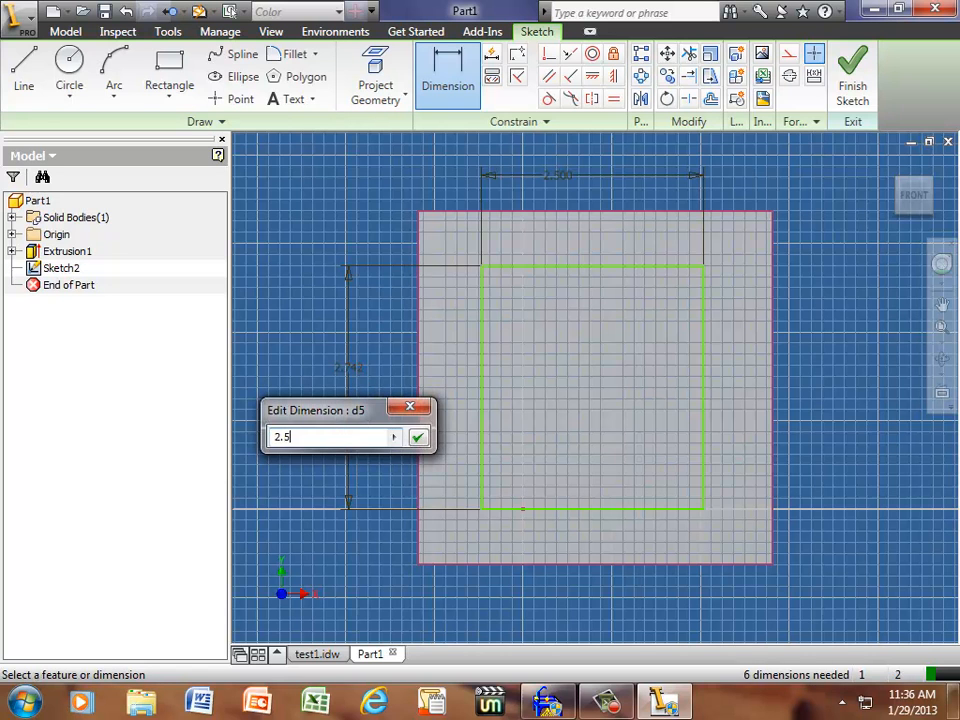
{"action": "key", "text": "Return"}
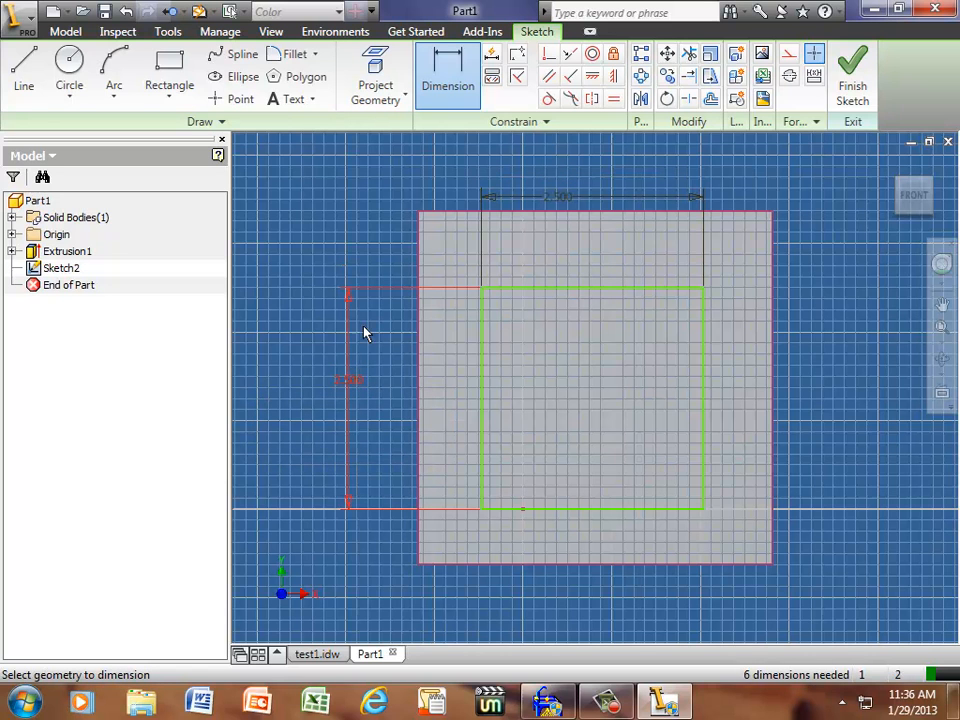
- Dimension the gap between the inner square's left side and the plate's left edge, setting it to .75 in
{"action": "left_click", "coordinate": [483, 354]}
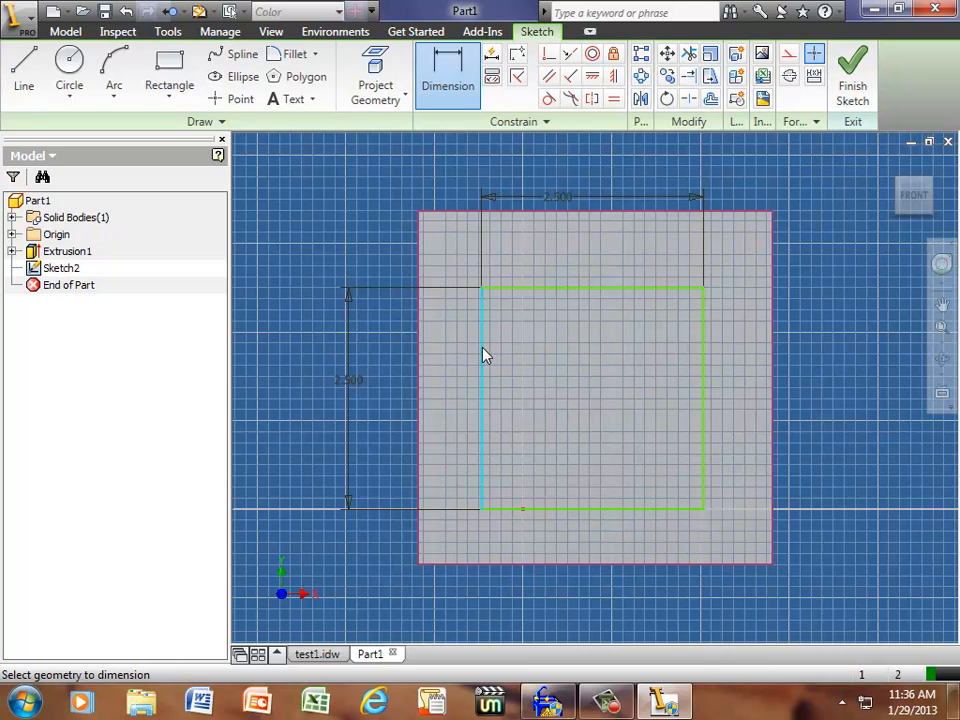
{"action": "left_click", "coordinate": [419, 373]}
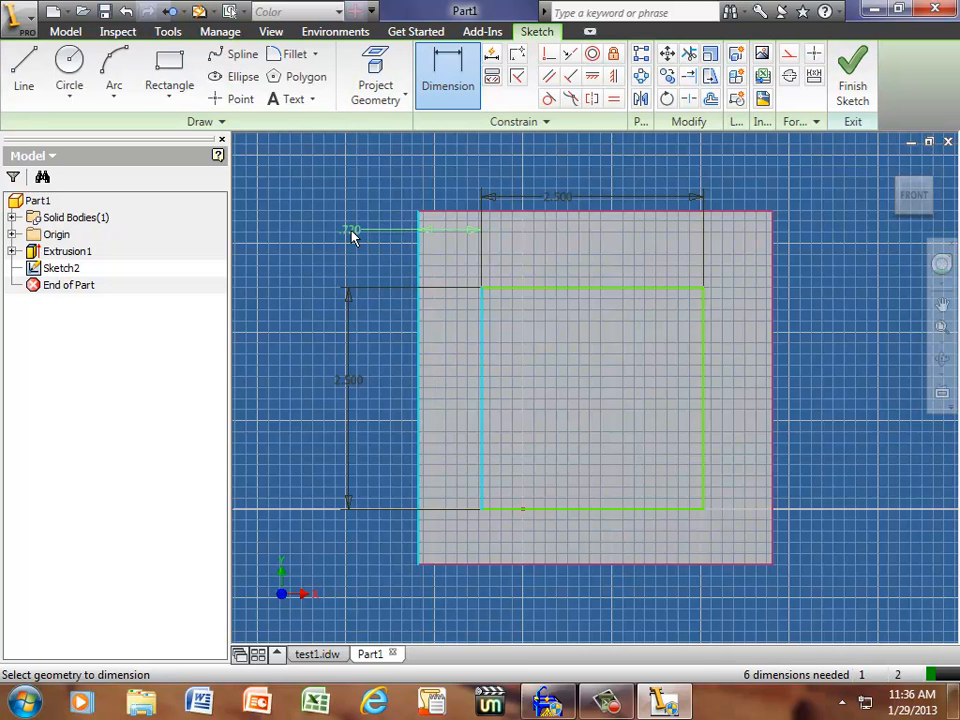
{"action": "left_click", "coordinate": [352, 235]}
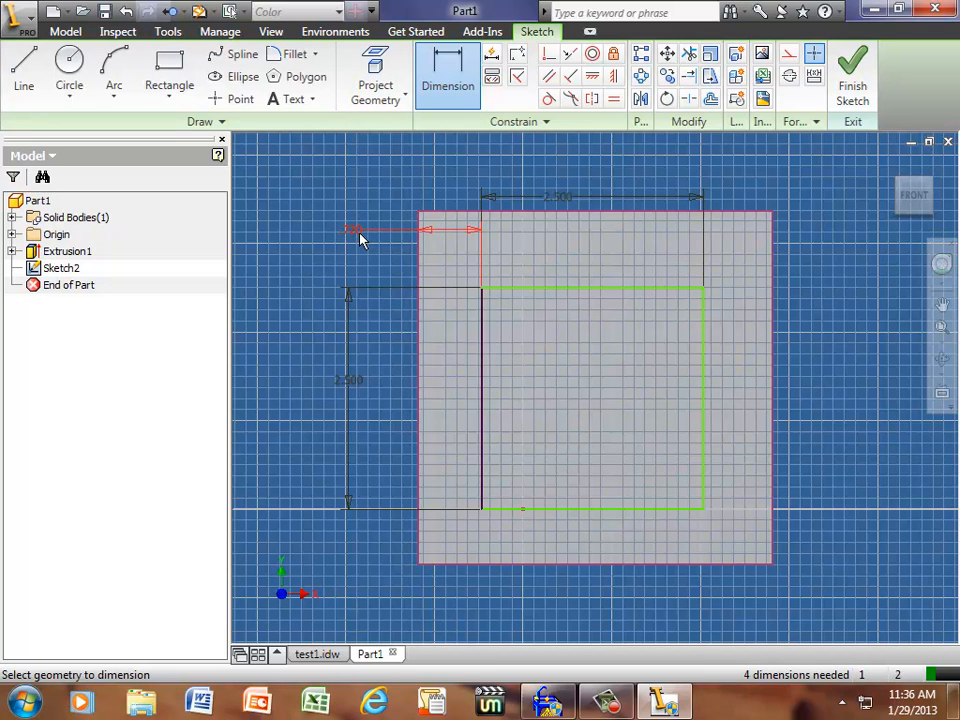
{"action": "type", "text": "75"}
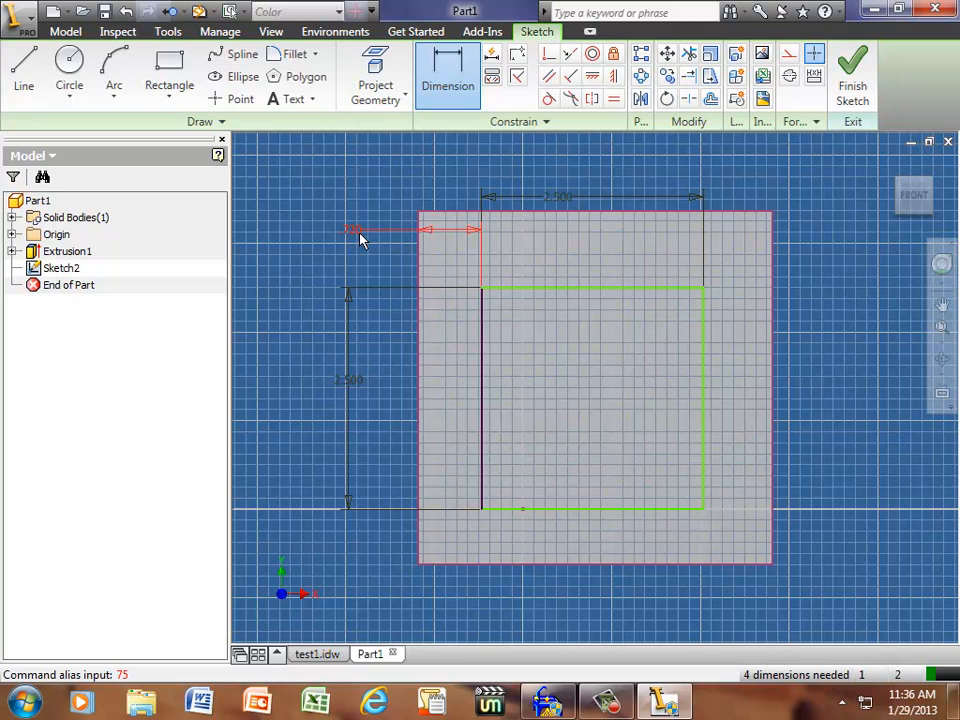
{"action": "left_click", "coordinate": [360, 238]}
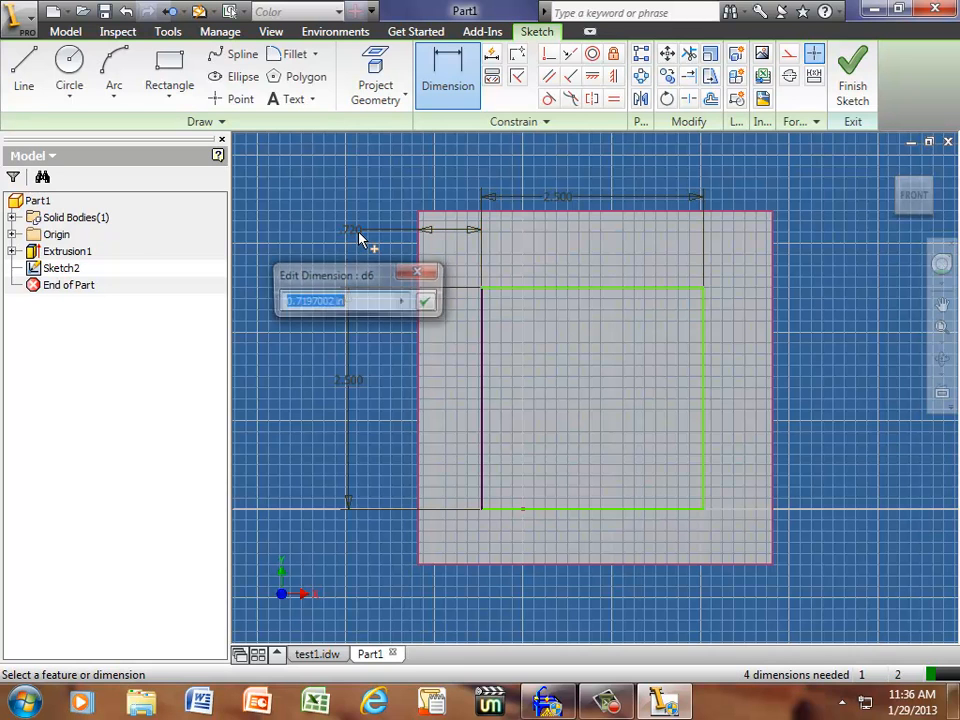
{"action": "type", "text": "."}
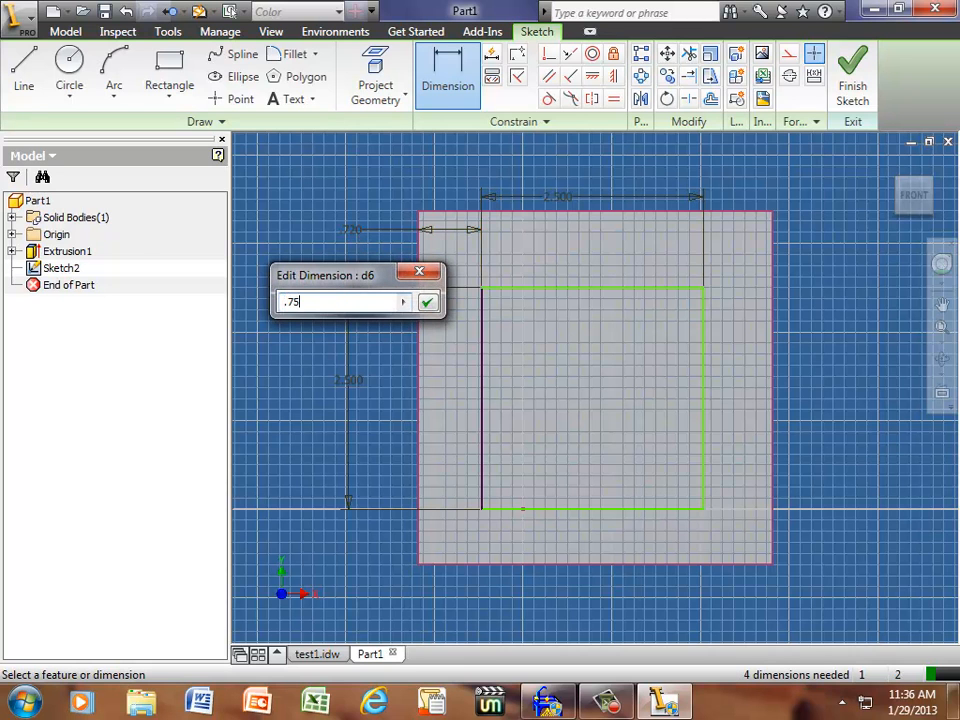
{"action": "type", "text": "75"}
{"action": "key", "text": "Return"}
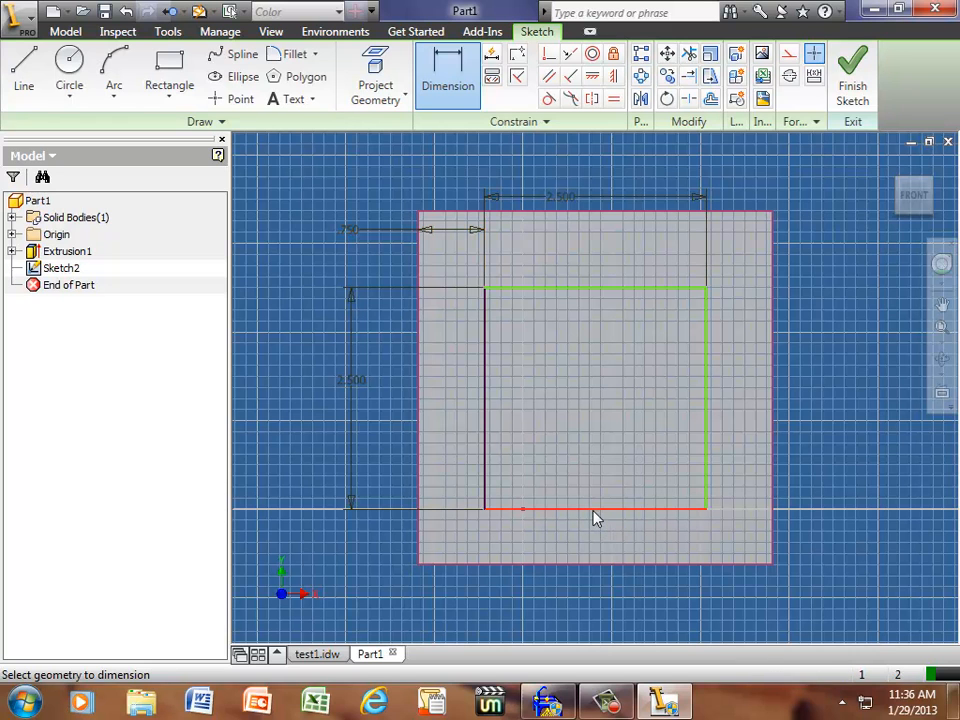
- Set the distance from the inner square's bottom side to the plate's bottom edge to .75 in and finish the sketch
{"action": "left_click", "coordinate": [594, 516]}
{"action": "left_click", "coordinate": [591, 566]}
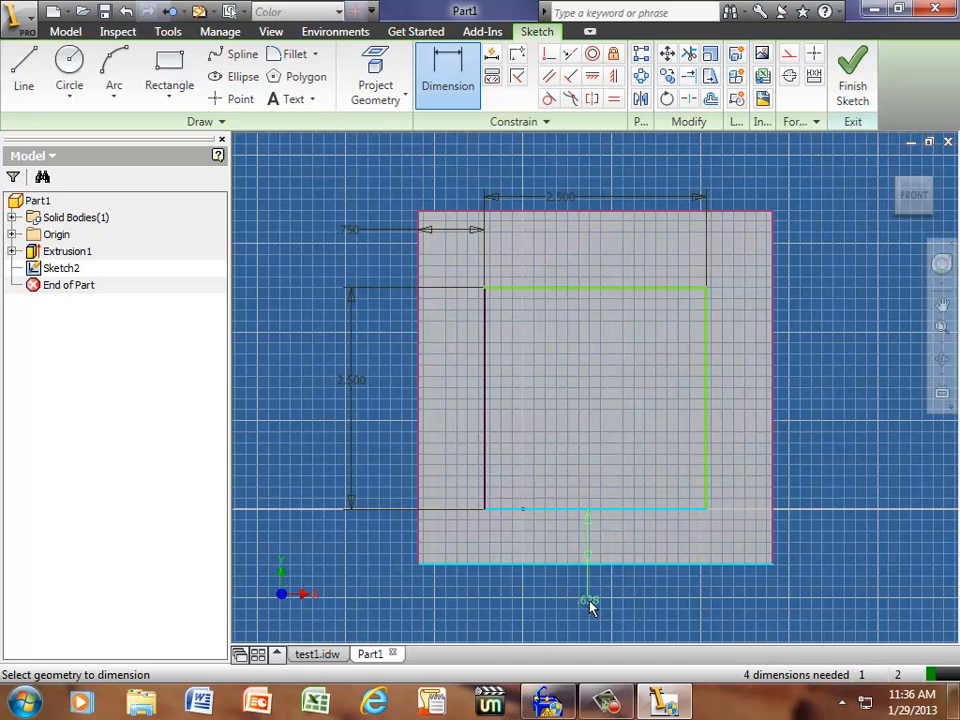
{"action": "left_click", "coordinate": [589, 600]}
{"action": "left_click", "coordinate": [589, 600]}
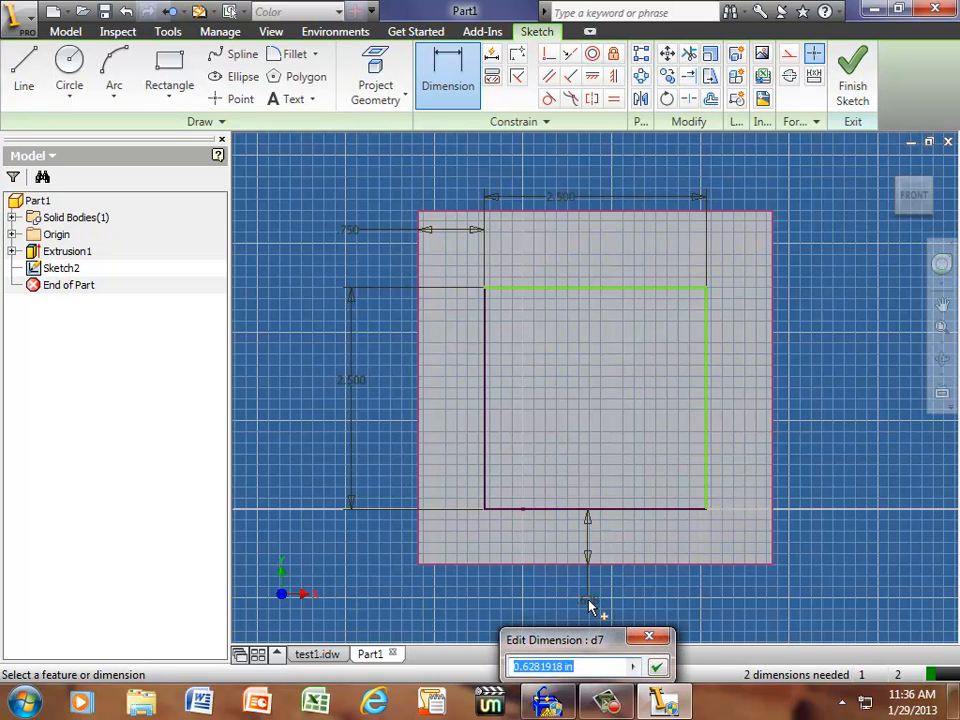
{"action": "type", "text": ".75"}
{"action": "key", "text": "Return"}
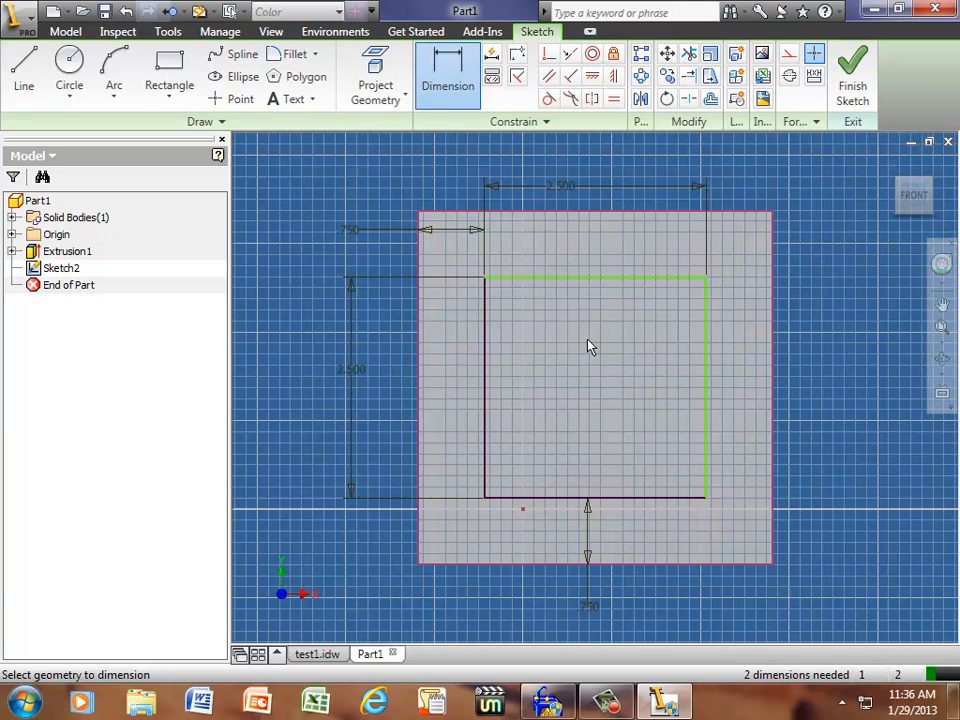
{"action": "right_click", "coordinate": [314, 193]}
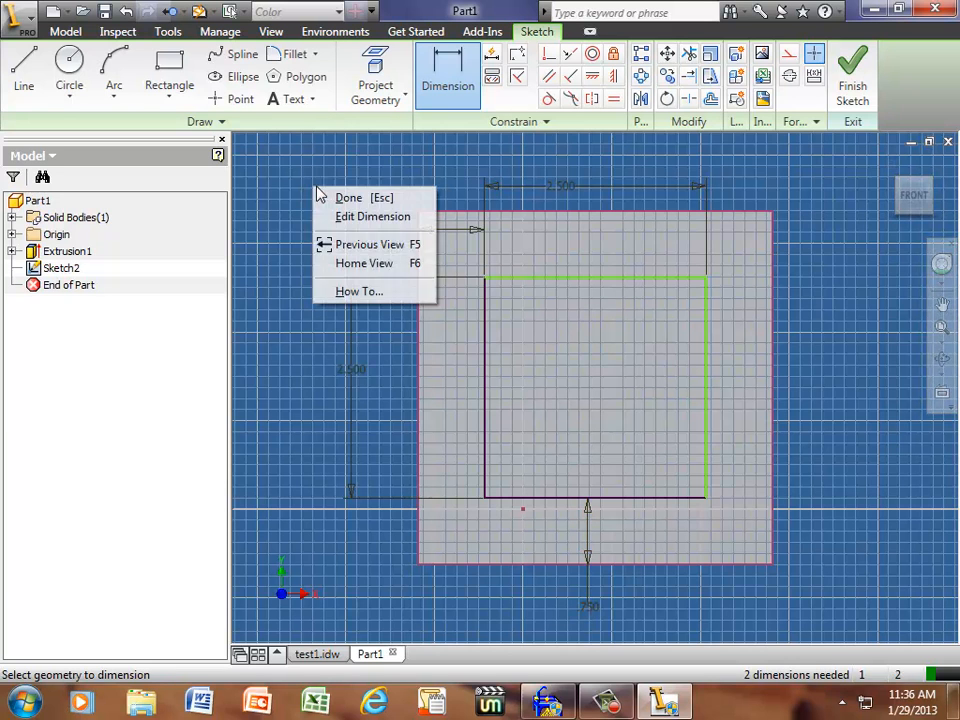
{"action": "left_click", "coordinate": [334, 197]}
{"action": "right_click", "coordinate": [307, 178]}
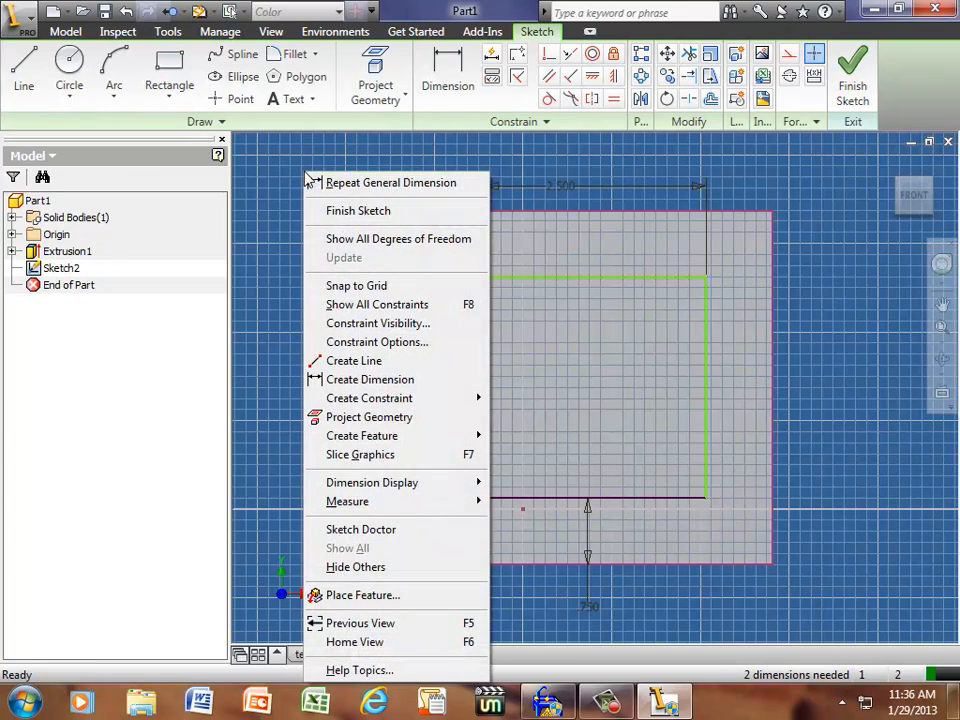
{"action": "left_click", "coordinate": [336, 212]}
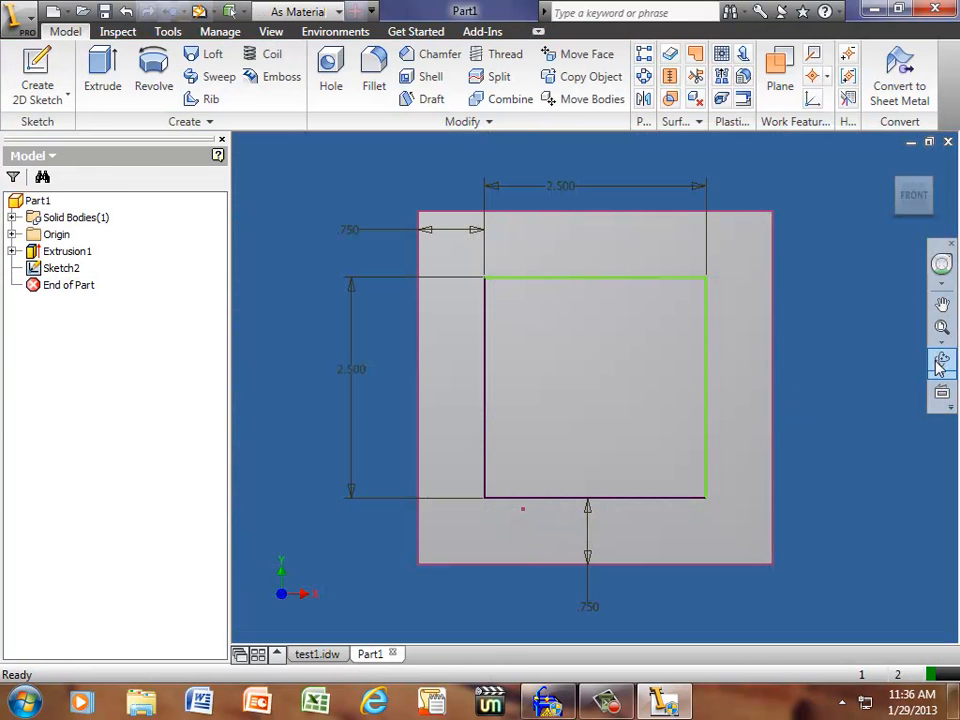
- Extrude the 2.5 in square profile as a cut, .03 in deep into the plate
{"action": "mouse_move", "coordinate": [905, 216]}
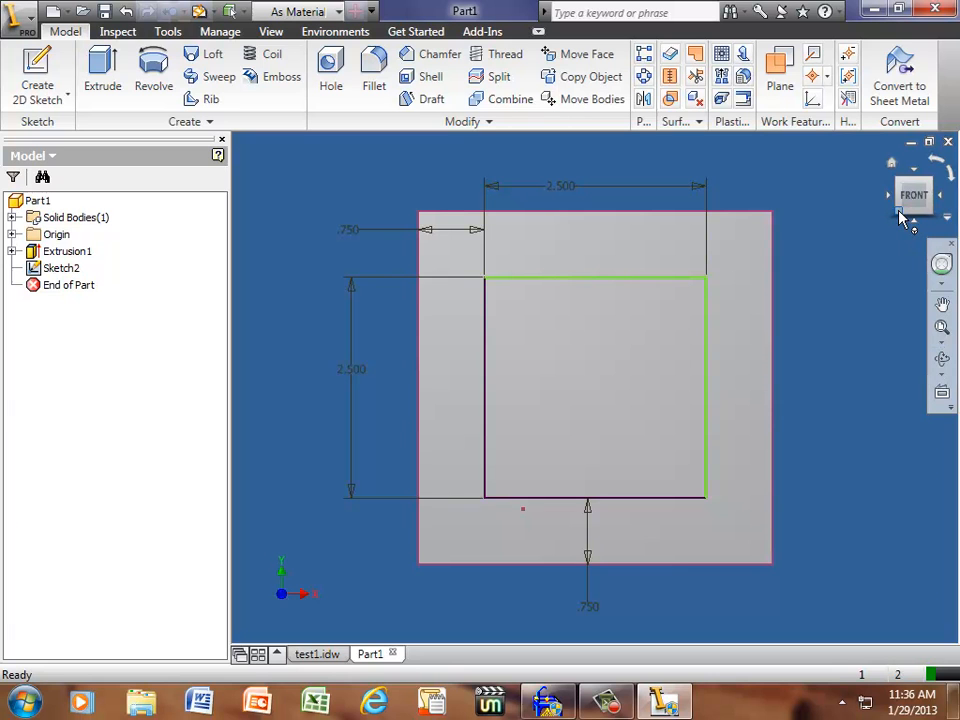
{"action": "left_click_drag", "start_coordinate": [900, 218], "coordinate": [870, 218]}
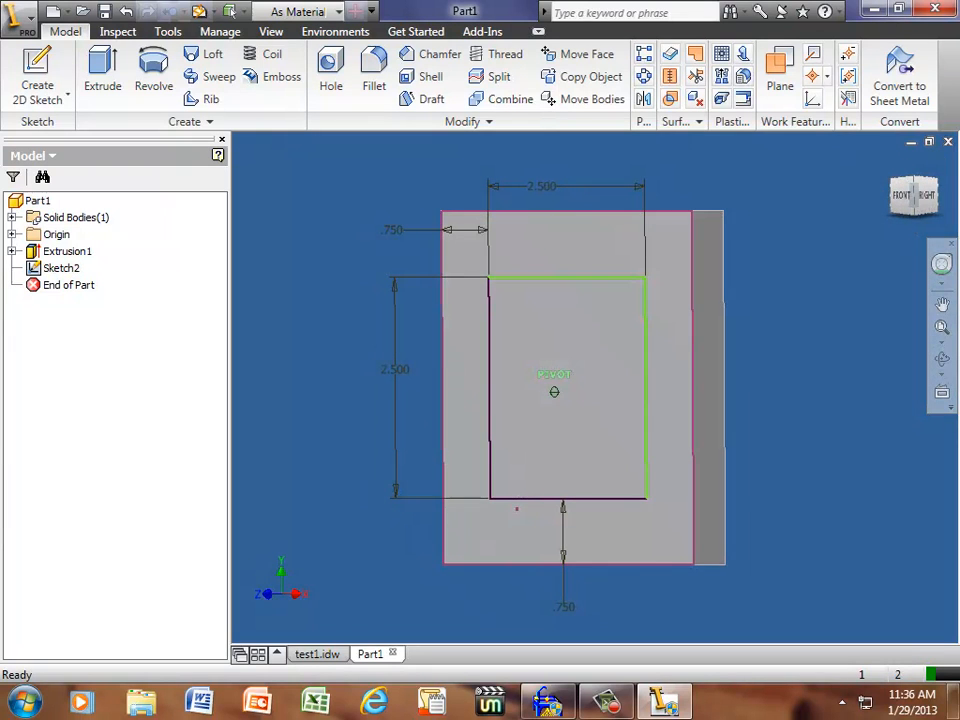
{"action": "right_click", "coordinate": [808, 259]}
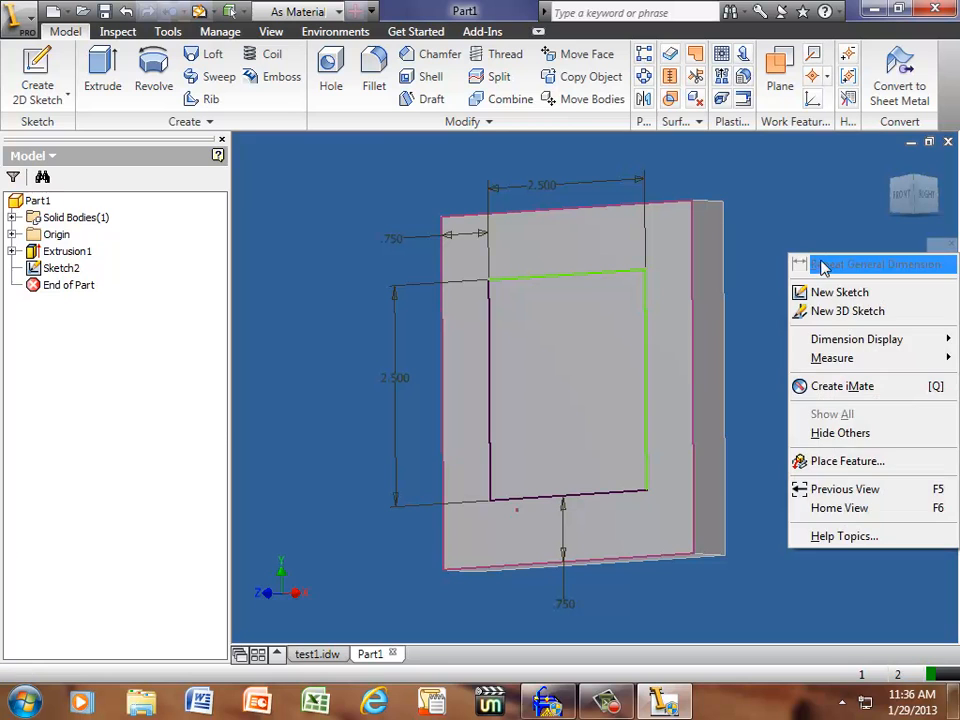
{"action": "left_click", "coordinate": [797, 227]}
{"action": "left_click", "coordinate": [100, 75]}
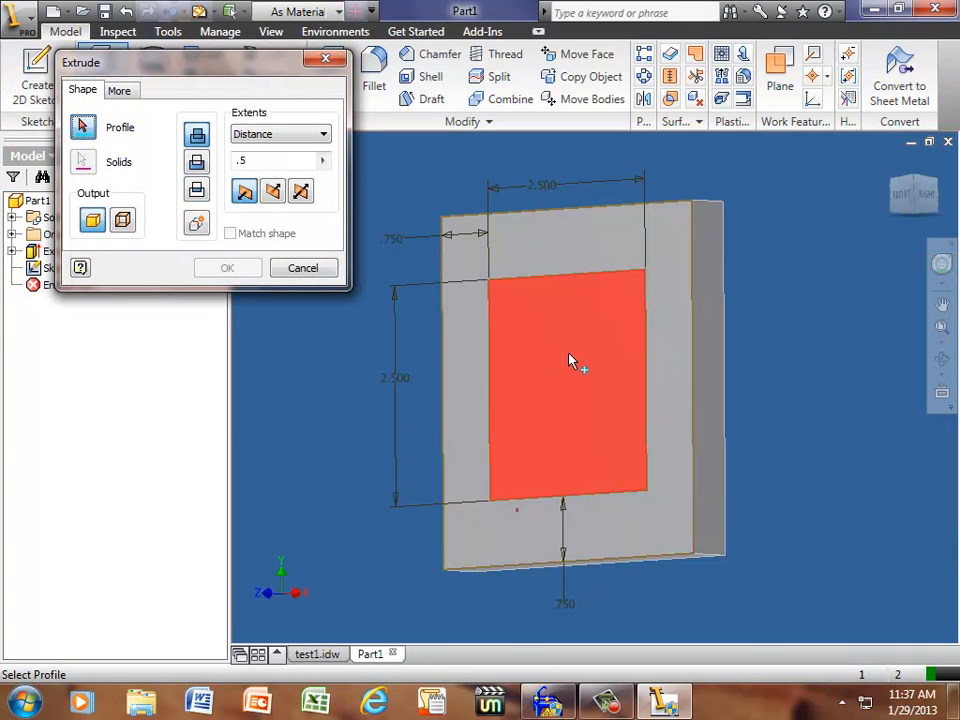
{"action": "left_click", "coordinate": [570, 362]}
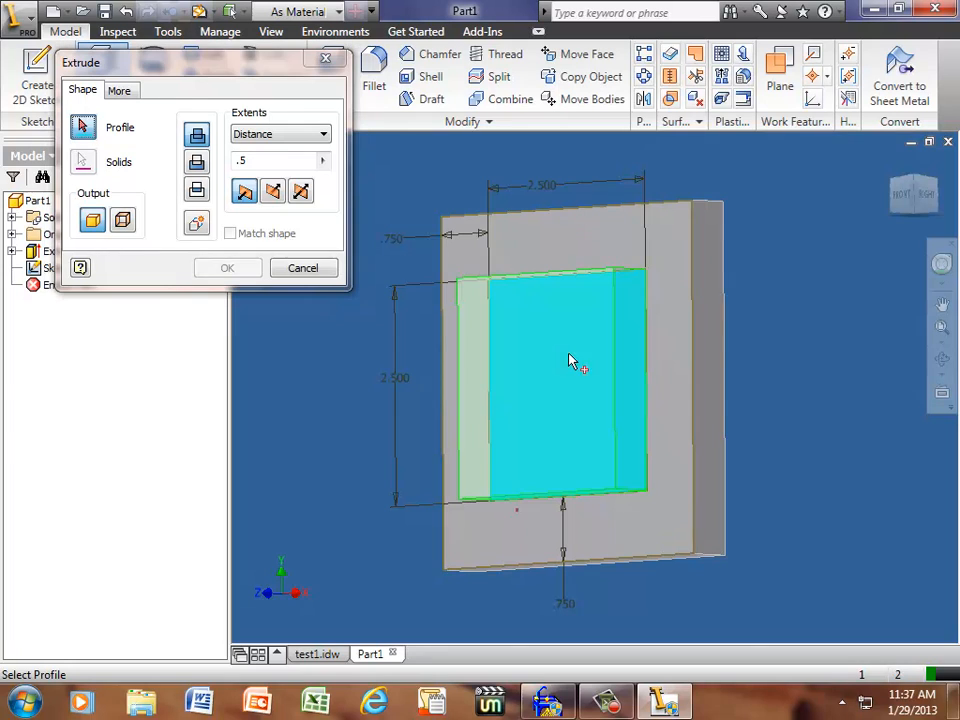
{"action": "left_click", "coordinate": [275, 192]}
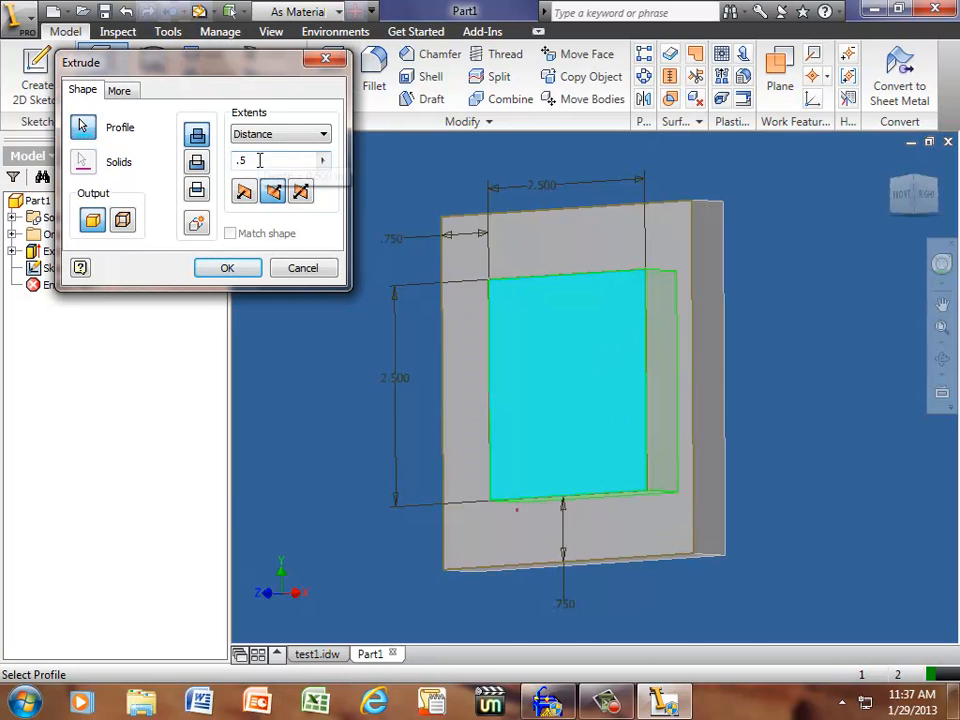
{"action": "left_click_drag", "start_coordinate": [261, 160], "coordinate": [215, 163]}
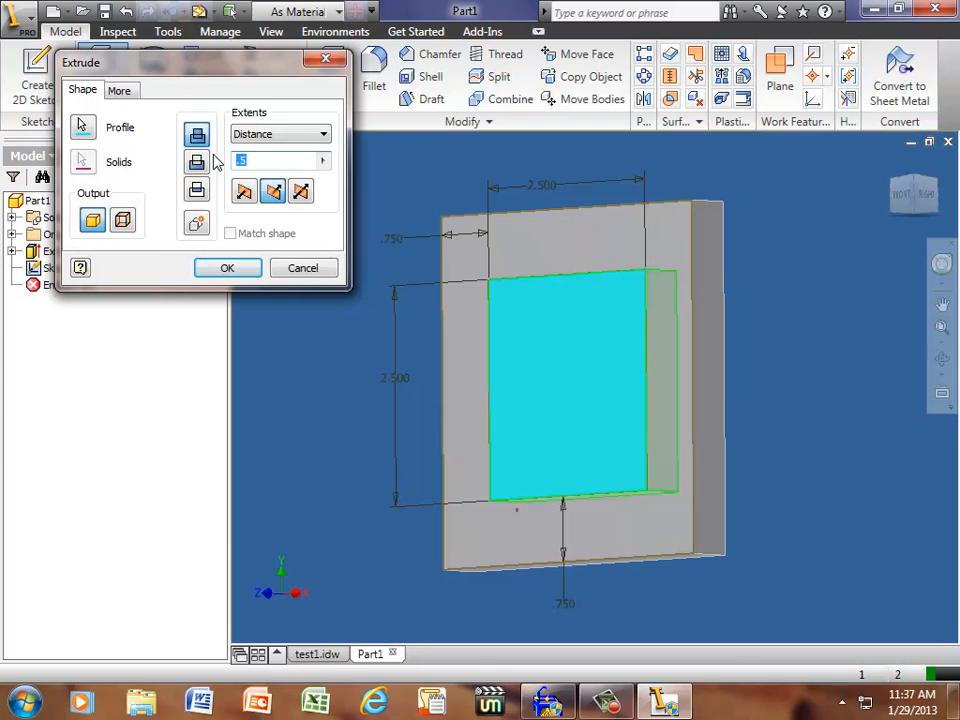
{"action": "type", "text": ".03"}
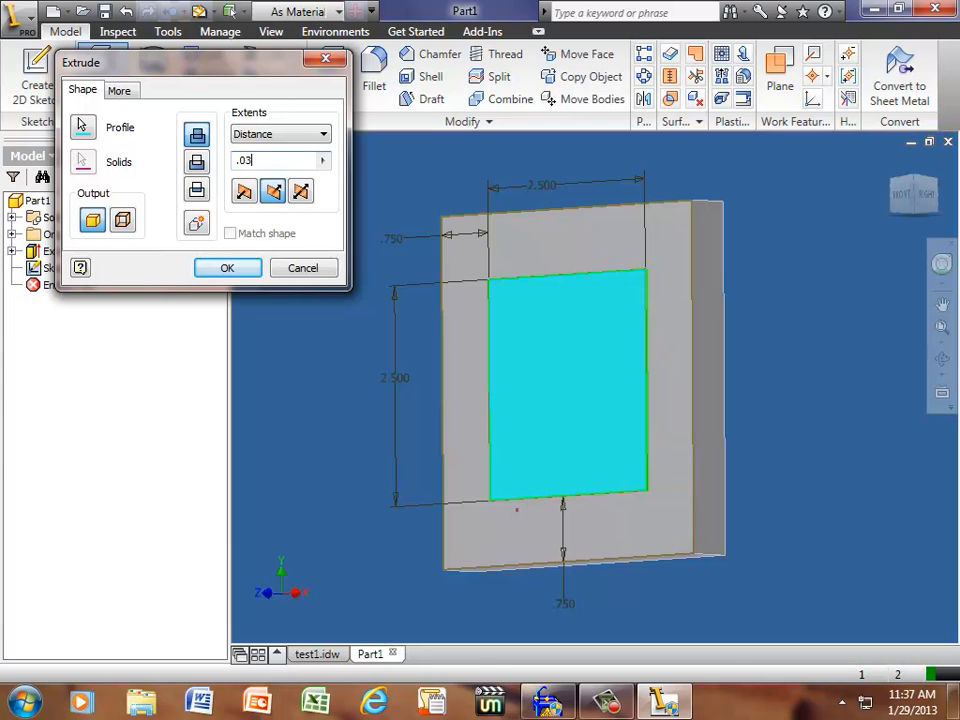
{"action": "left_click", "coordinate": [197, 164]}
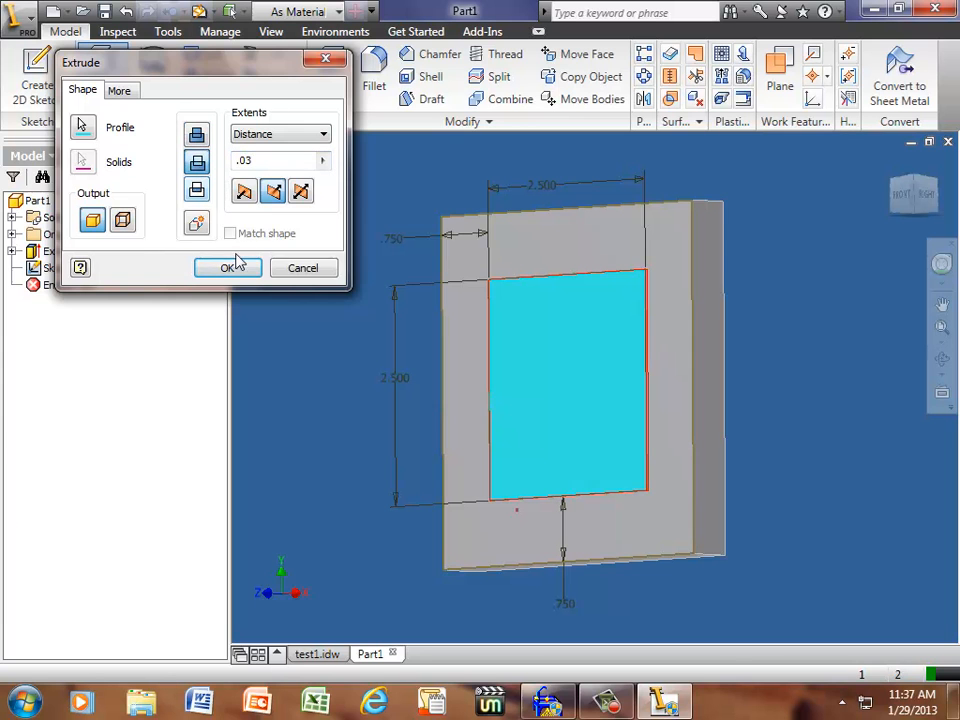
{"action": "left_click", "coordinate": [230, 267]}
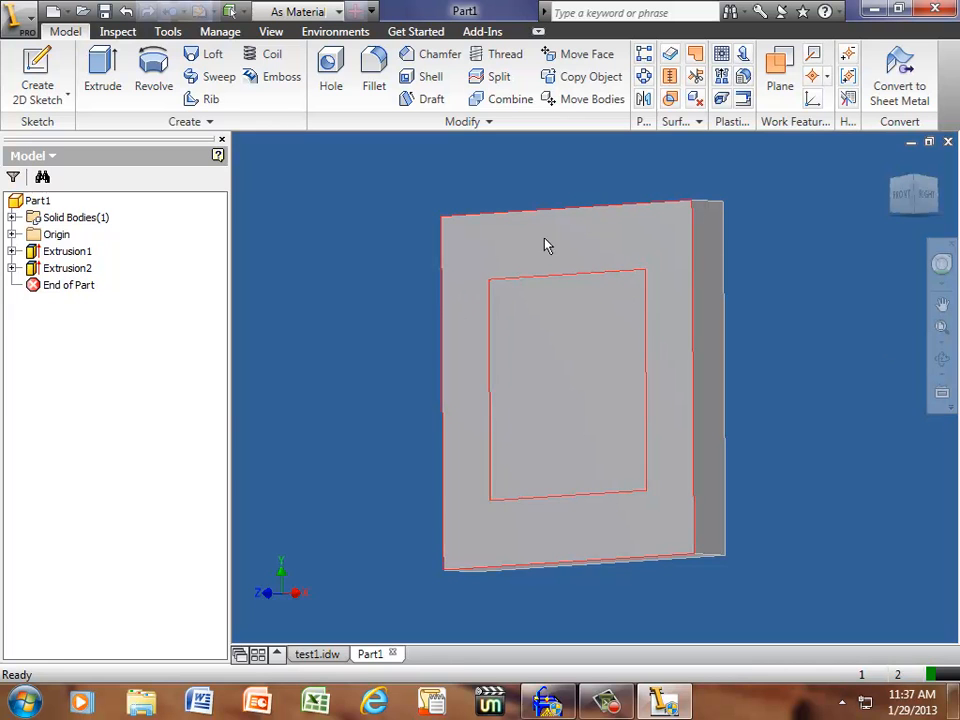
- Start a constant-radius fillet of .375 in and select the first vertical corner edge inside the square recess
{"action": "left_click", "coordinate": [943, 362]}
{"action": "left_click_drag", "start_coordinate": [549, 394], "coordinate": [588, 270]}
{"action": "left_click_drag", "start_coordinate": [465, 645], "coordinate": [544, 386]}
{"action": "scroll", "coordinate": [557, 324], "scroll_direction": "up", "scroll_amount": 5}
{"action": "scroll", "coordinate": [558, 323], "scroll_direction": "up", "scroll_amount": 2}
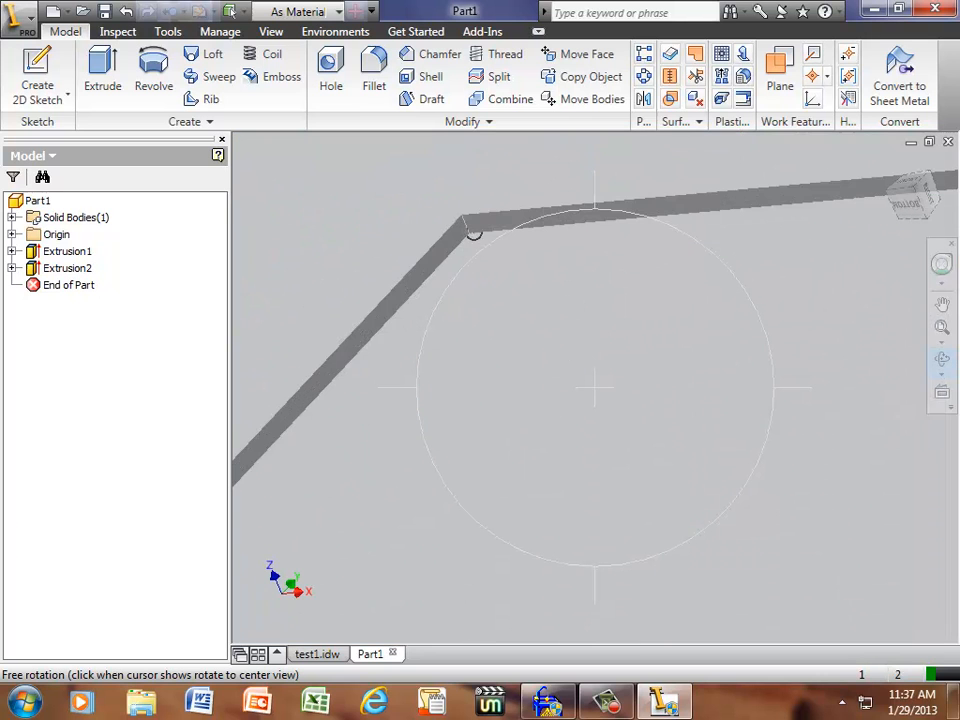
{"action": "left_click", "coordinate": [372, 90]}
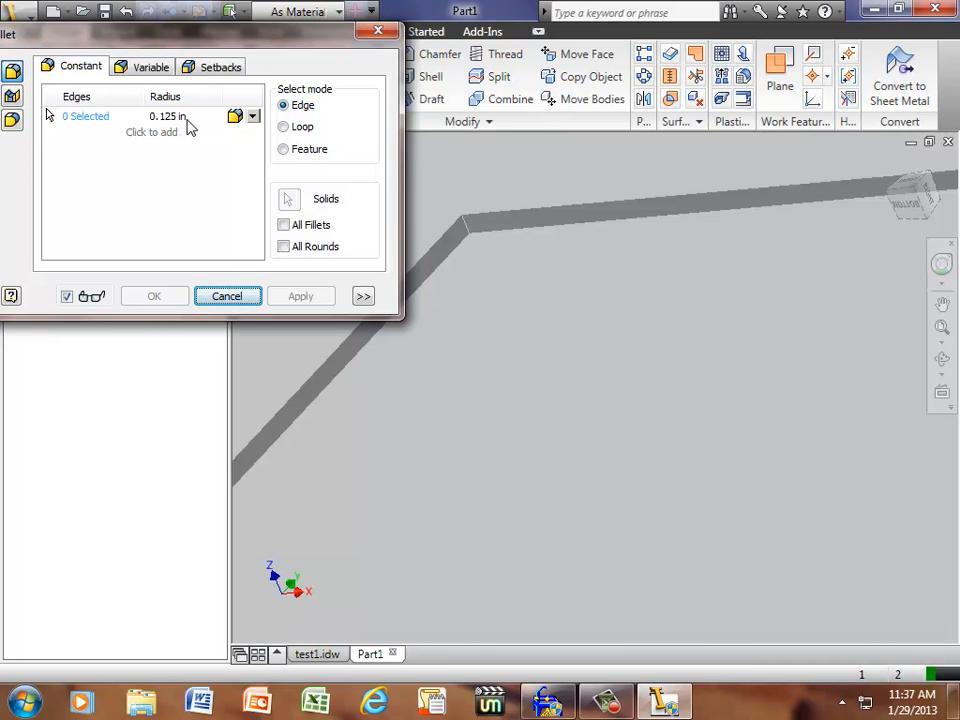
{"action": "left_click", "coordinate": [188, 119]}
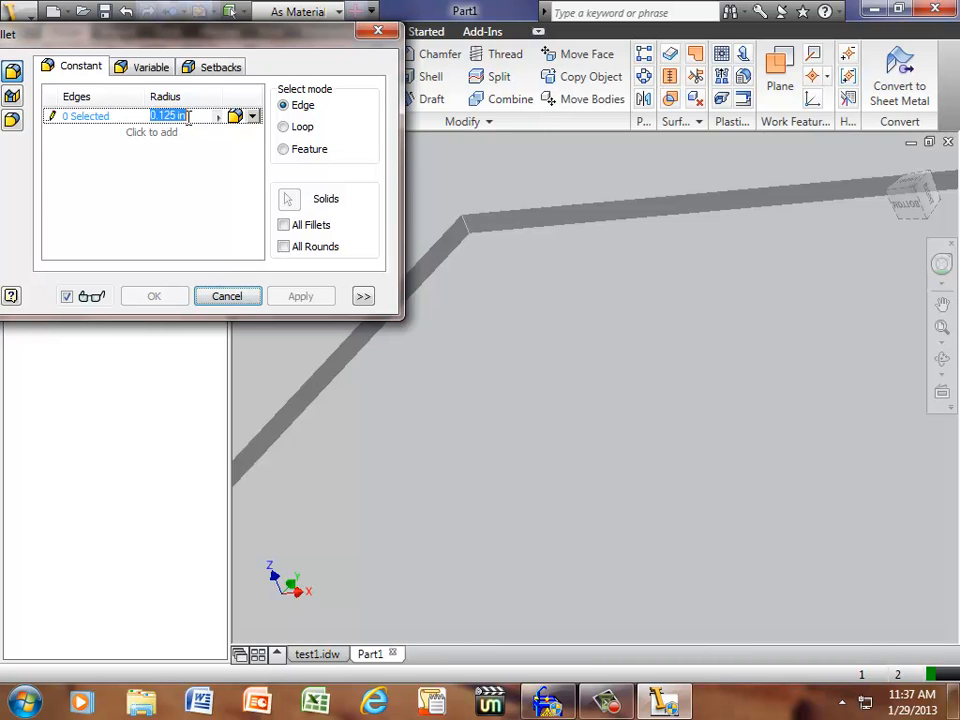
{"action": "key", "text": "BackSpace"}
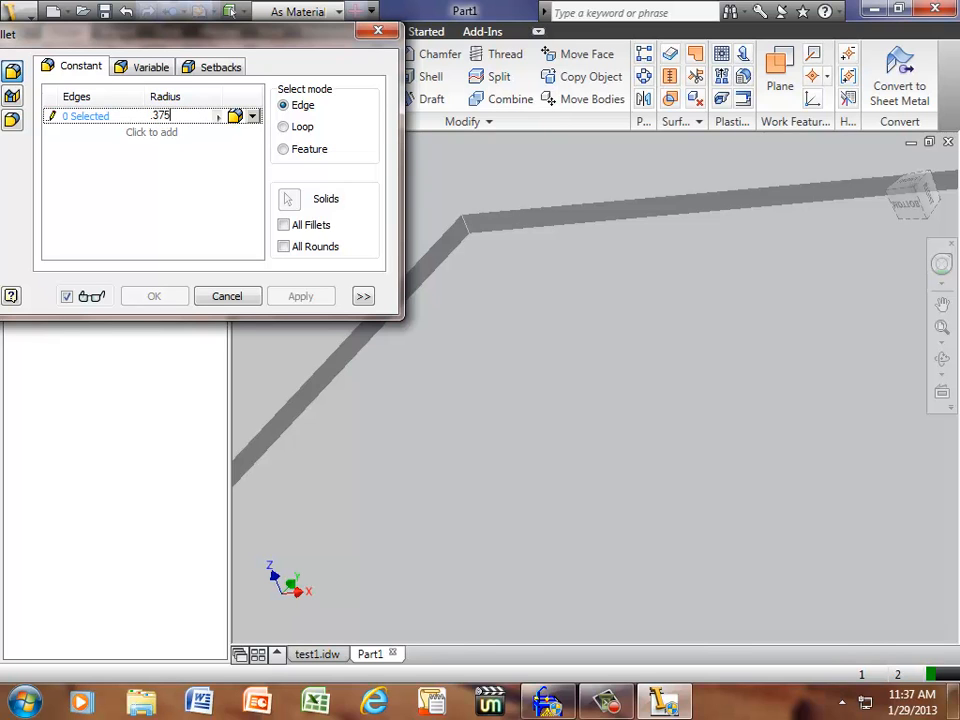
{"action": "left_click", "coordinate": [467, 229]}
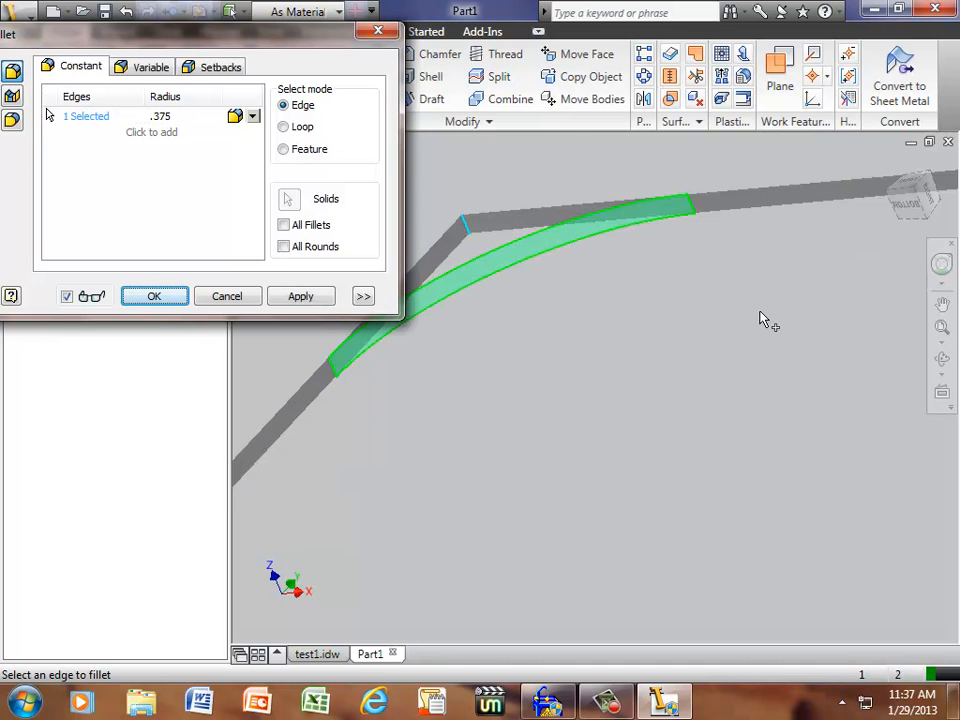
- Add the second inner corner edge of the recess to the fillet selection
{"action": "scroll", "coordinate": [761, 312], "scroll_direction": "down", "scroll_amount": 3}
{"action": "scroll", "coordinate": [761, 314], "scroll_direction": "up", "scroll_amount": 9}
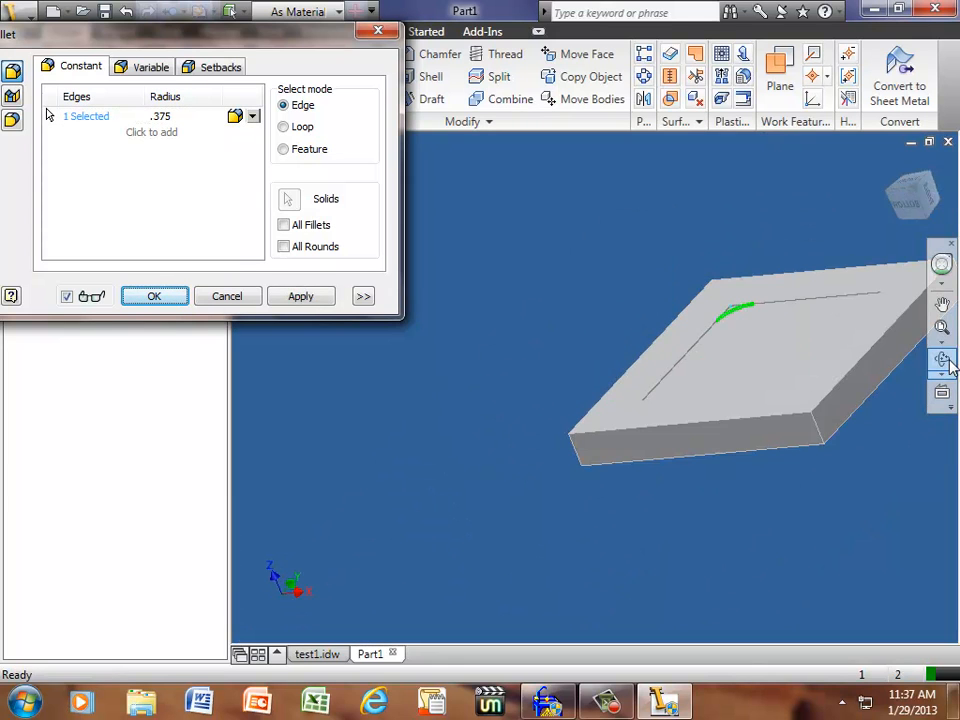
{"action": "left_click", "coordinate": [943, 358]}
{"action": "left_click_drag", "start_coordinate": [750, 377], "coordinate": [715, 373]}
{"action": "scroll", "coordinate": [658, 315], "scroll_direction": "up", "scroll_amount": 2}
{"action": "scroll", "coordinate": [658, 315], "scroll_direction": "down", "scroll_amount": 6}
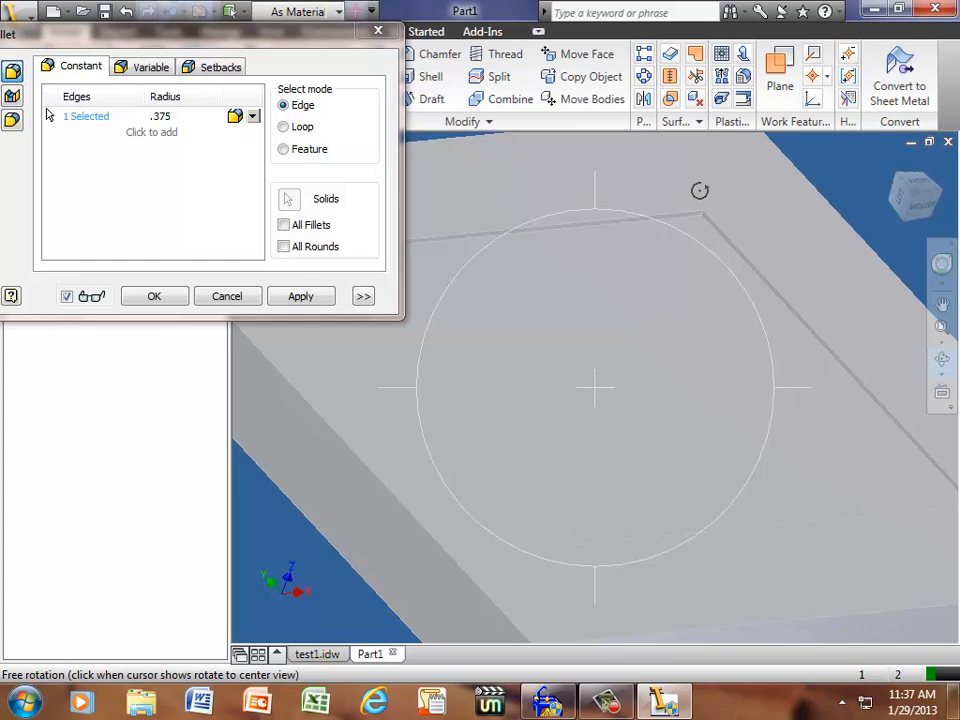
{"action": "left_click_drag", "start_coordinate": [694, 192], "coordinate": [700, 190]}
{"action": "right_click", "coordinate": [715, 232]}
{"action": "left_click", "coordinate": [745, 244]}
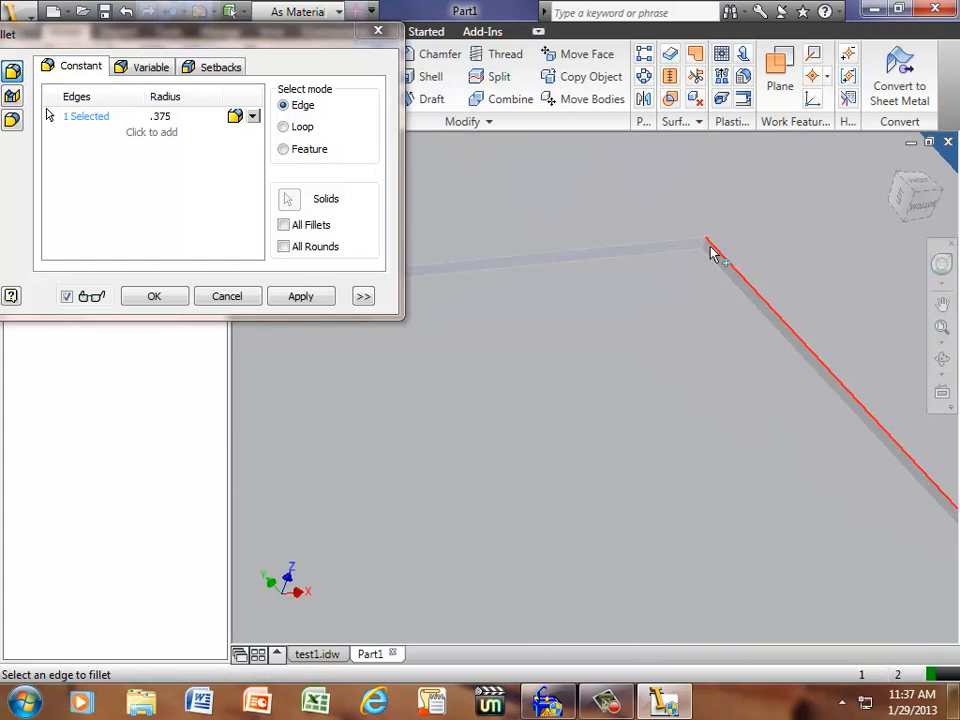
{"action": "left_click", "coordinate": [705, 250]}
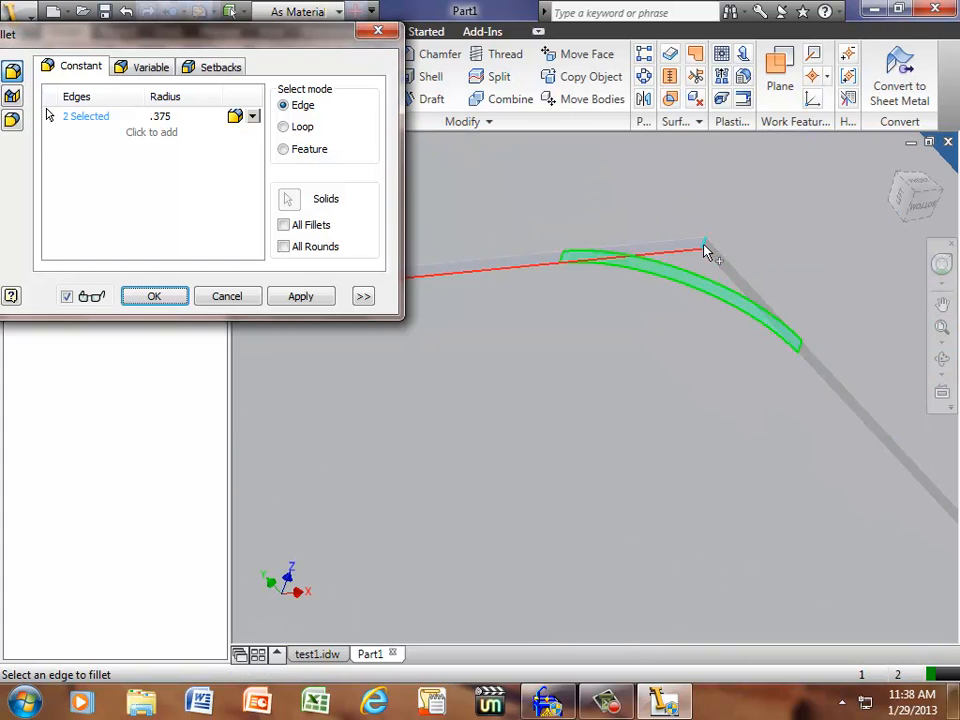
- Include the recess's third inner corner edge in the .375 in fillet
{"action": "left_click", "coordinate": [942, 360]}
{"action": "left_click_drag", "start_coordinate": [761, 396], "coordinate": [762, 397]}
{"action": "left_click_drag", "start_coordinate": [697, 479], "coordinate": [473, 397]}
{"action": "left_click_drag", "start_coordinate": [688, 456], "coordinate": [510, 504]}
{"action": "left_click_drag", "start_coordinate": [741, 444], "coordinate": [379, 474]}
{"action": "scroll", "coordinate": [595, 552], "scroll_direction": "down", "scroll_amount": 5}
{"action": "right_click", "coordinate": [385, 411]}
{"action": "left_click", "coordinate": [414, 420]}
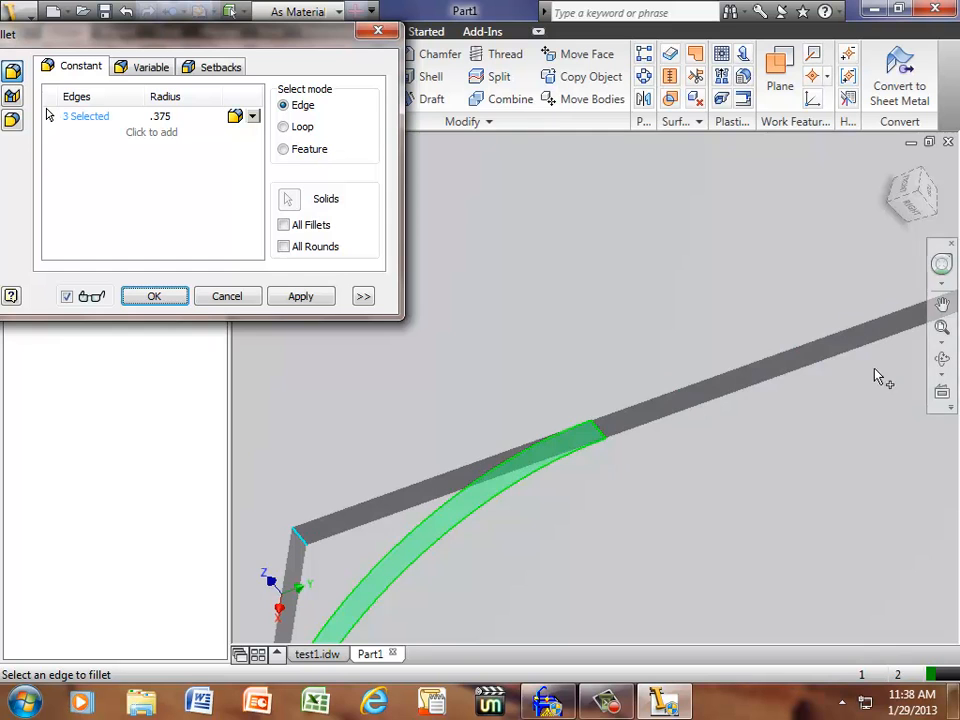
- Select the fourth and last inner corner edge of the recess and create the .375 in fillet
{"action": "scroll", "coordinate": [788, 374], "scroll_direction": "down", "scroll_amount": 3}
{"action": "scroll", "coordinate": [789, 380], "scroll_direction": "up", "scroll_amount": 5}
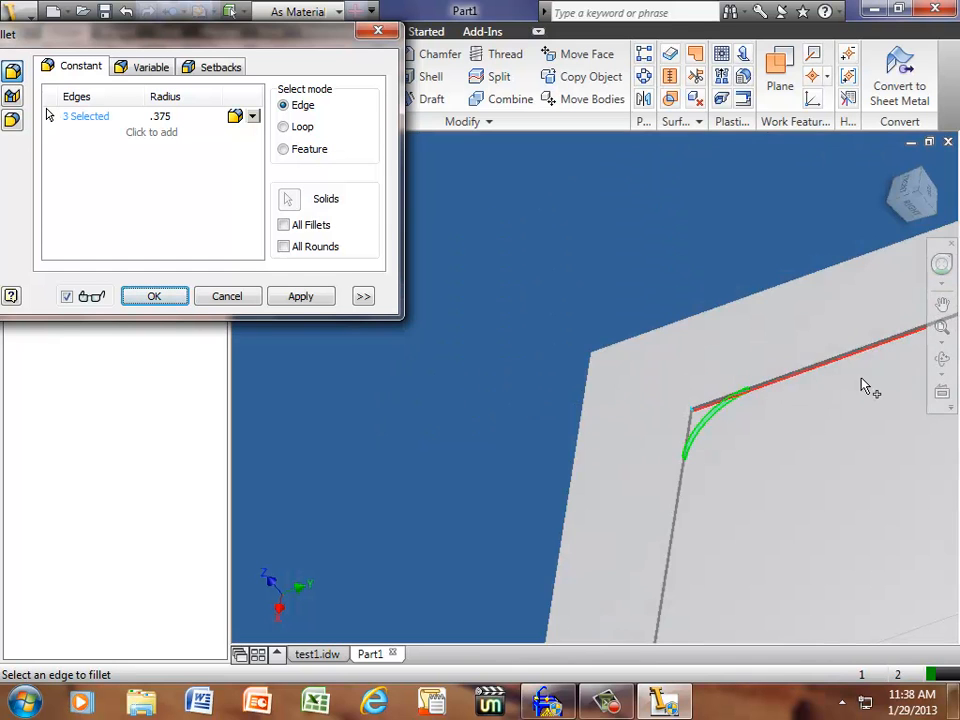
{"action": "left_click", "coordinate": [942, 366]}
{"action": "left_click_drag", "start_coordinate": [739, 583], "coordinate": [603, 416]}
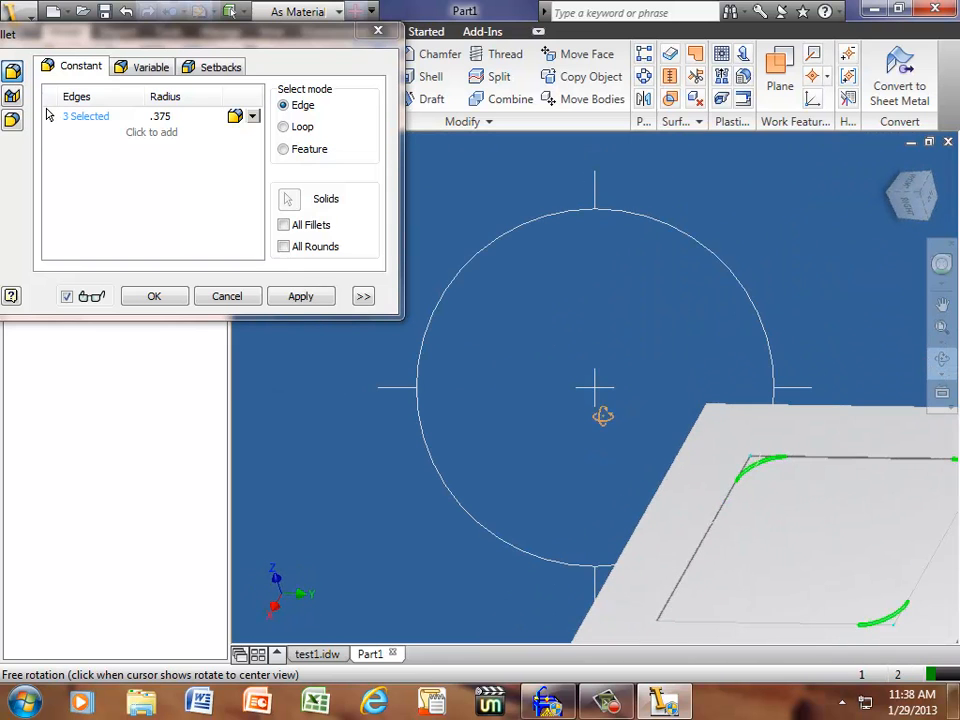
{"action": "right_click", "coordinate": [592, 467]}
{"action": "left_click", "coordinate": [615, 477]}
{"action": "scroll", "coordinate": [678, 588], "scroll_direction": "up", "scroll_amount": 2}
{"action": "scroll", "coordinate": [677, 583], "scroll_direction": "down", "scroll_amount": 4}
{"action": "middle_click_drag", "start_coordinate": [692, 589], "coordinate": [585, 283]}
{"action": "scroll", "coordinate": [585, 277], "scroll_direction": "down", "scroll_amount": 2}
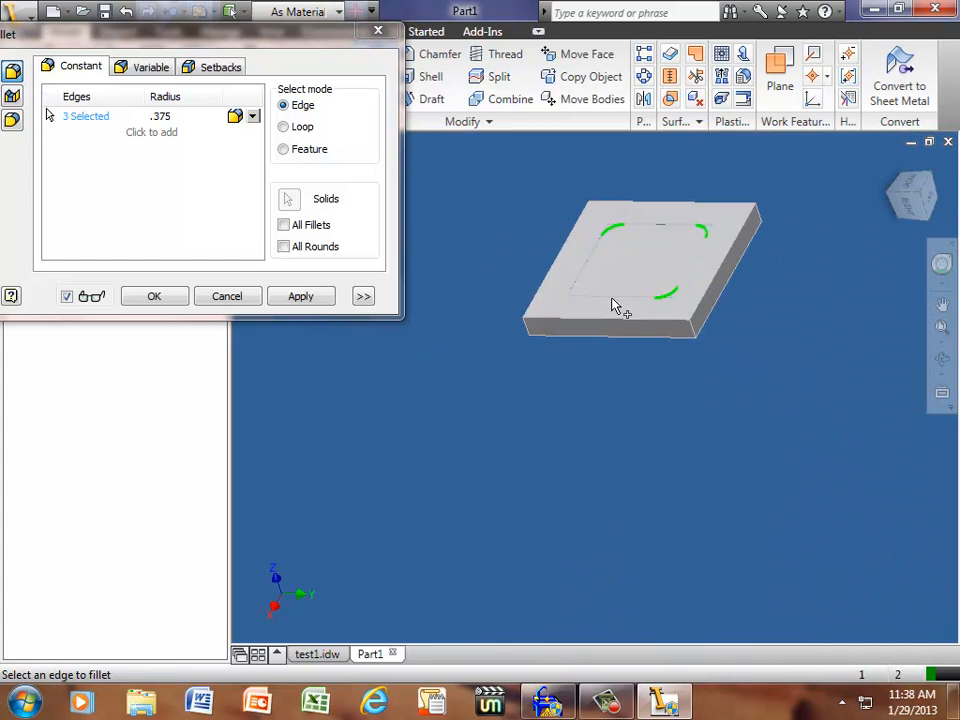
{"action": "left_click", "coordinate": [929, 365]}
{"action": "left_click_drag", "start_coordinate": [765, 274], "coordinate": [619, 381]}
{"action": "left_click_drag", "start_coordinate": [593, 276], "coordinate": [454, 272]}
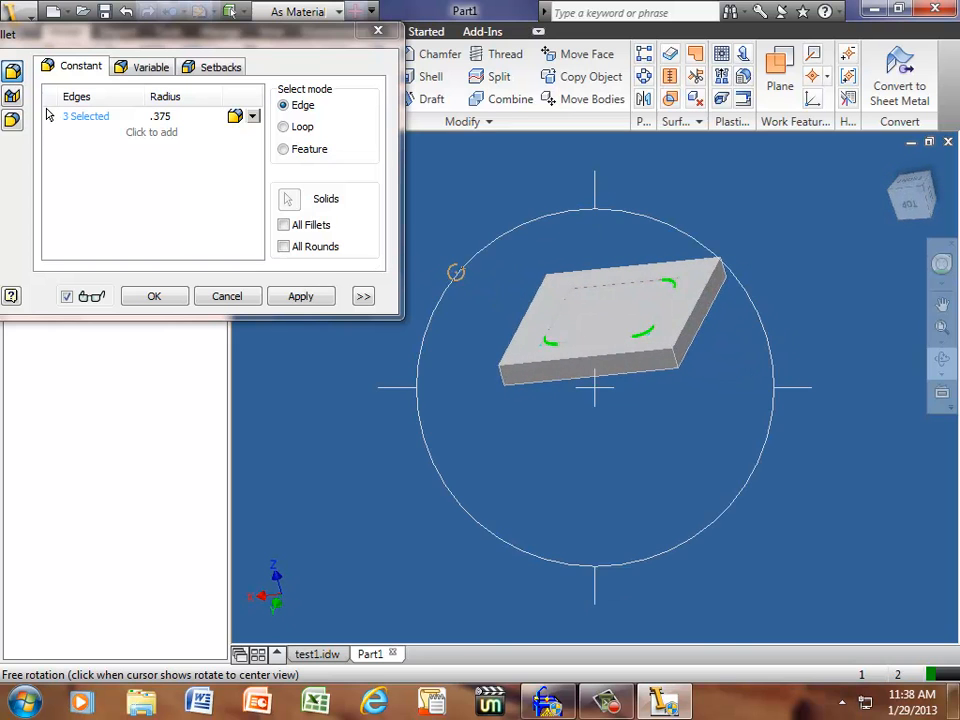
{"action": "right_click", "coordinate": [478, 275]}
{"action": "left_click", "coordinate": [510, 284]}
{"action": "scroll", "coordinate": [612, 292], "scroll_direction": "down", "scroll_amount": 5}
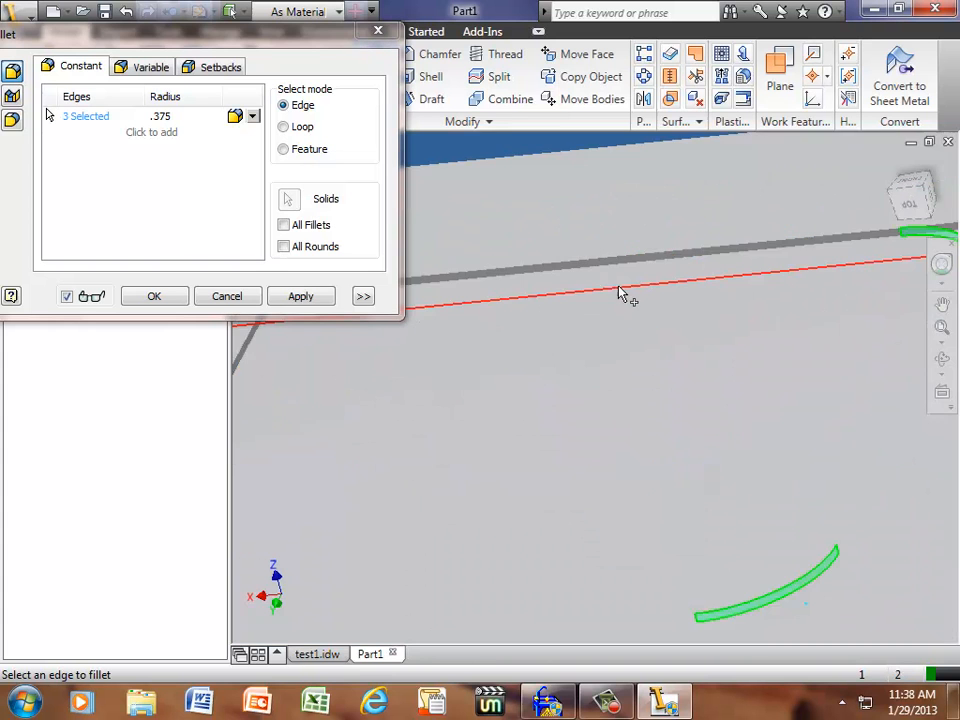
{"action": "scroll", "coordinate": [575, 298], "scroll_direction": "up", "scroll_amount": 1}
{"action": "middle_click_drag", "start_coordinate": [471, 335], "coordinate": [570, 364]}
{"action": "scroll", "coordinate": [568, 364], "scroll_direction": "up", "scroll_amount": 3}
{"action": "scroll", "coordinate": [527, 354], "scroll_direction": "down", "scroll_amount": 4}
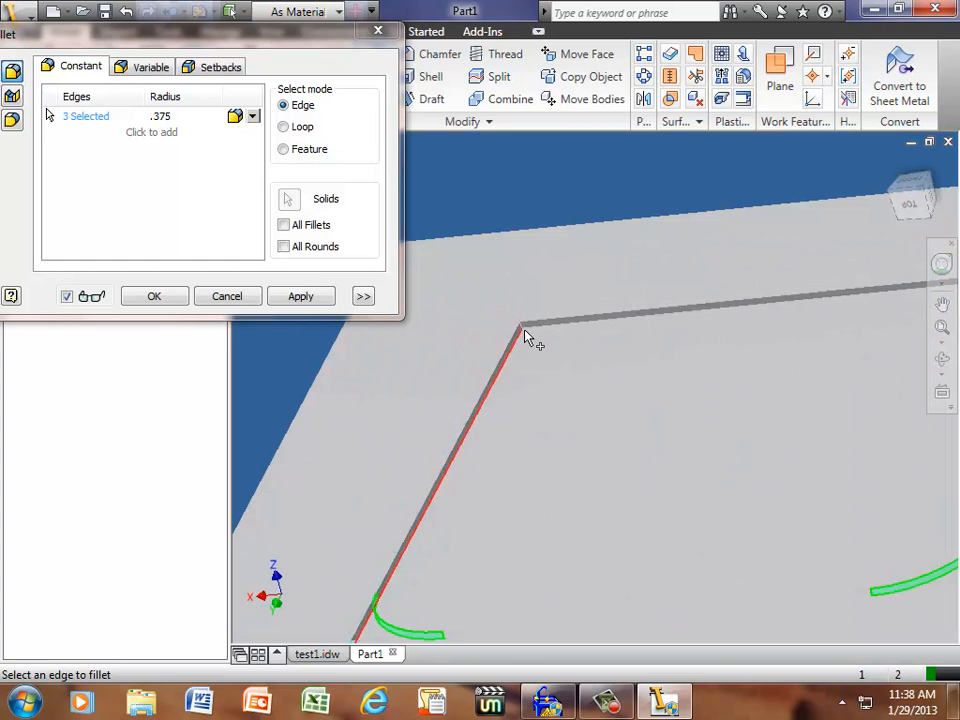
{"action": "scroll", "coordinate": [522, 332], "scroll_direction": "down", "scroll_amount": 3}
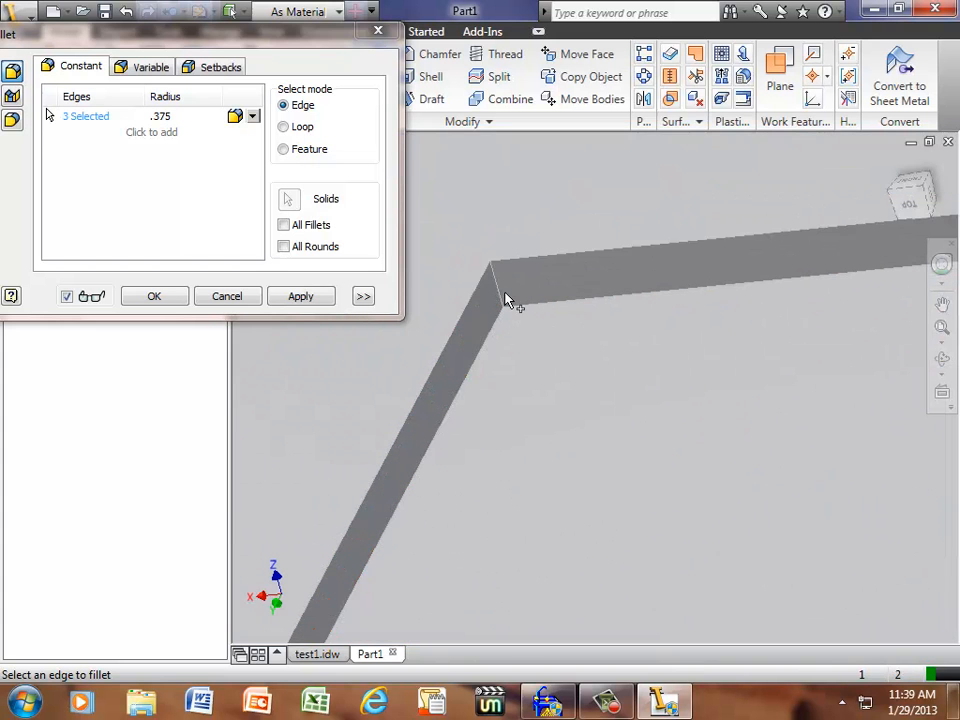
{"action": "left_click", "coordinate": [497, 285]}
{"action": "left_click", "coordinate": [167, 295]}
- Examine the plate and its rounded recess from several angles, finishing in the isometric home view
{"action": "scroll", "coordinate": [527, 335], "scroll_direction": "down", "scroll_amount": 2}
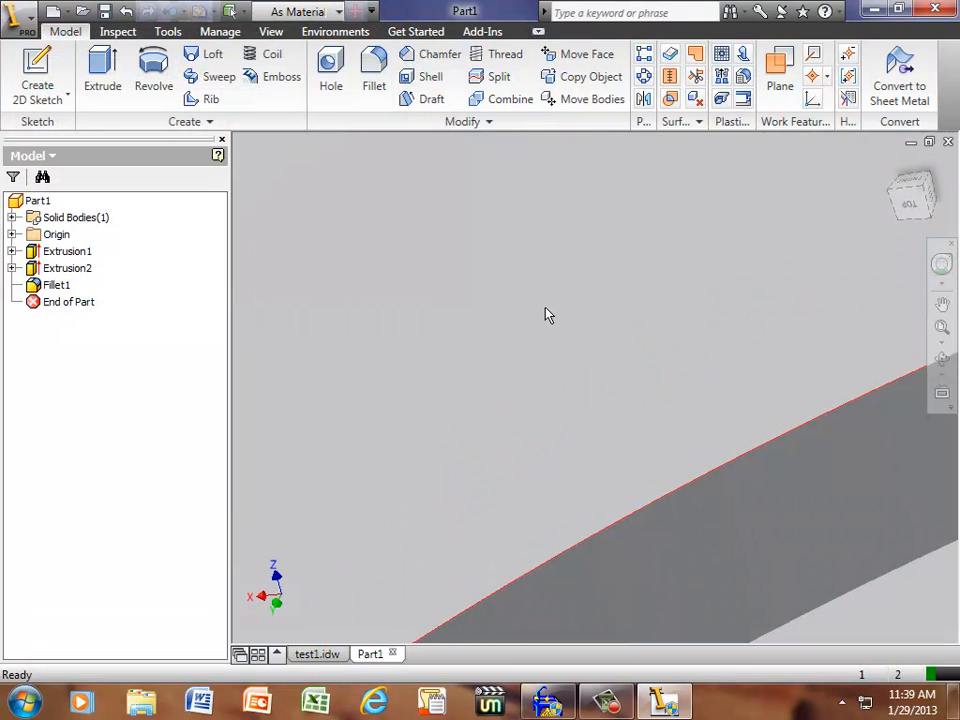
{"action": "left_click", "coordinate": [942, 360]}
{"action": "left_click_drag", "start_coordinate": [763, 358], "coordinate": [711, 165]}
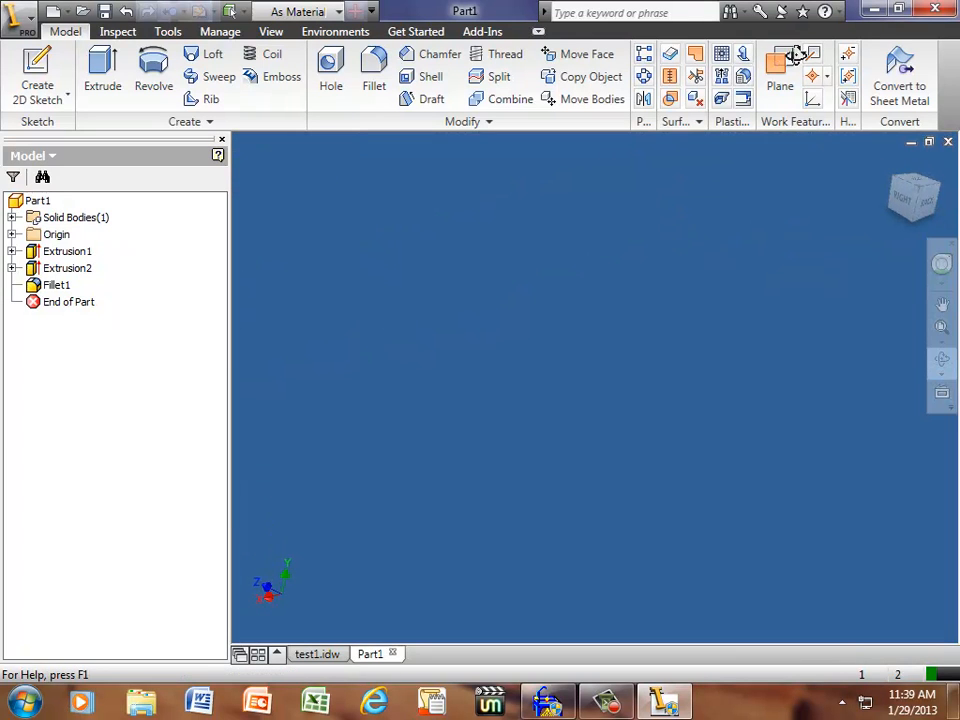
{"action": "key", "text": "Escape"}
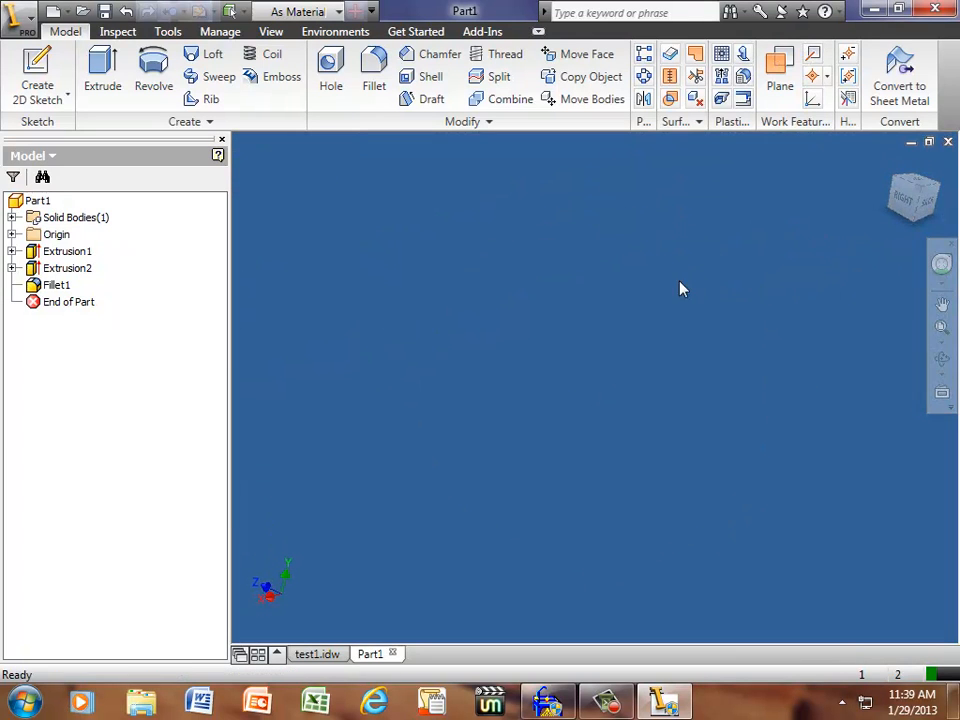
{"action": "middle_click_drag", "start_coordinate": [669, 315], "coordinate": [882, 219], "text": "shift"}
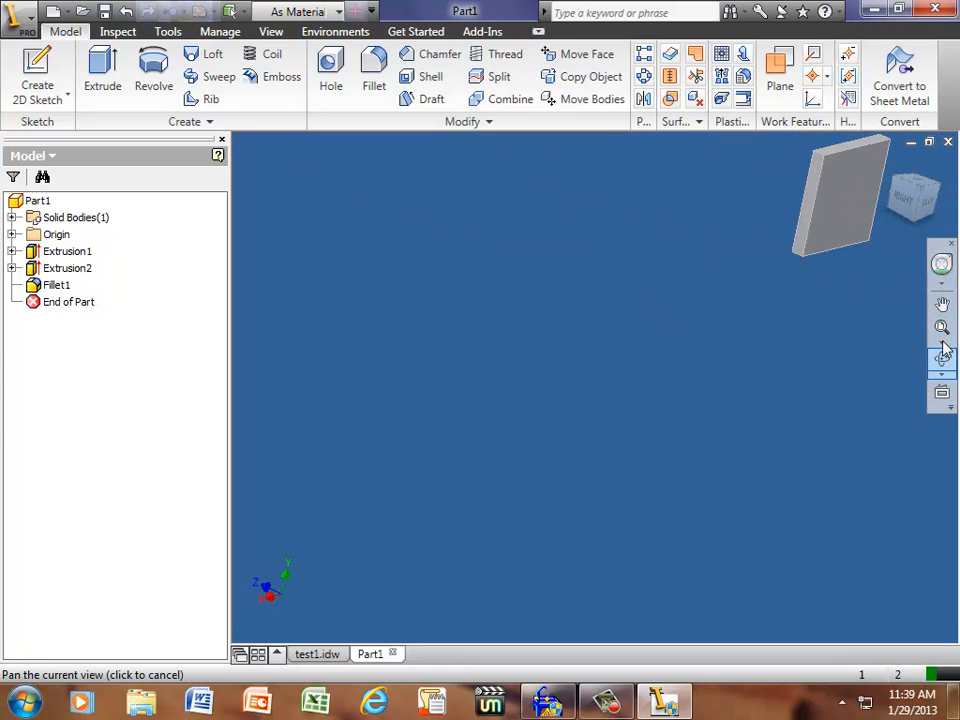
{"action": "middle_click", "coordinate": [776, 342]}
{"action": "middle_click", "coordinate": [776, 342]}
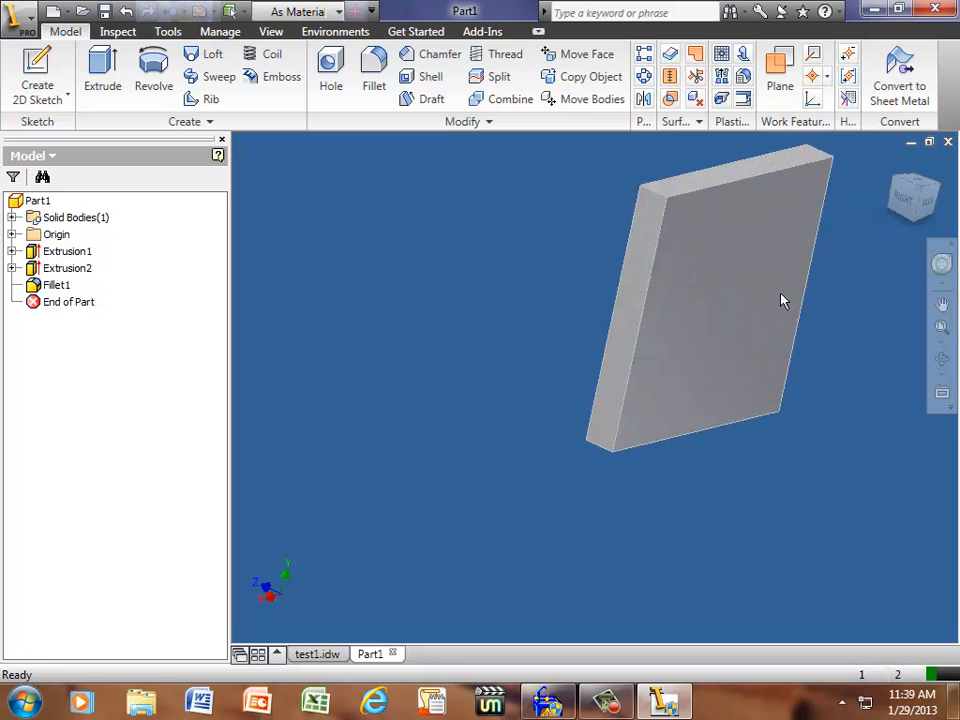
{"action": "left_click_drag", "start_coordinate": [917, 214], "coordinate": [944, 226]}
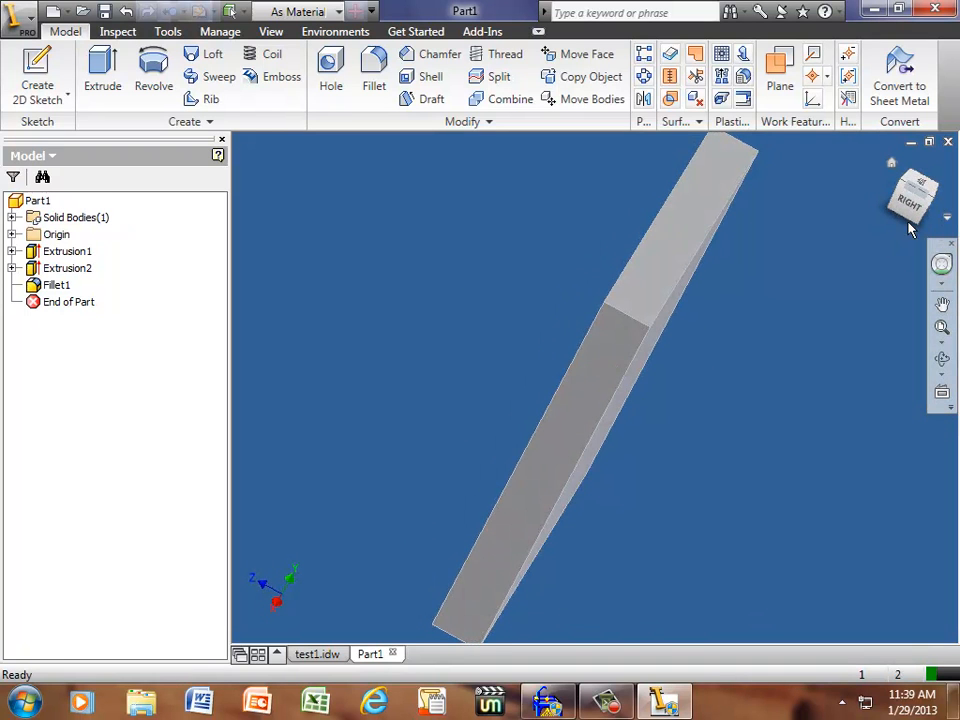
{"action": "left_click", "coordinate": [942, 360]}
{"action": "left_click_drag", "start_coordinate": [608, 431], "coordinate": [850, 375]}
{"action": "left_click_drag", "start_coordinate": [664, 452], "coordinate": [741, 521]}
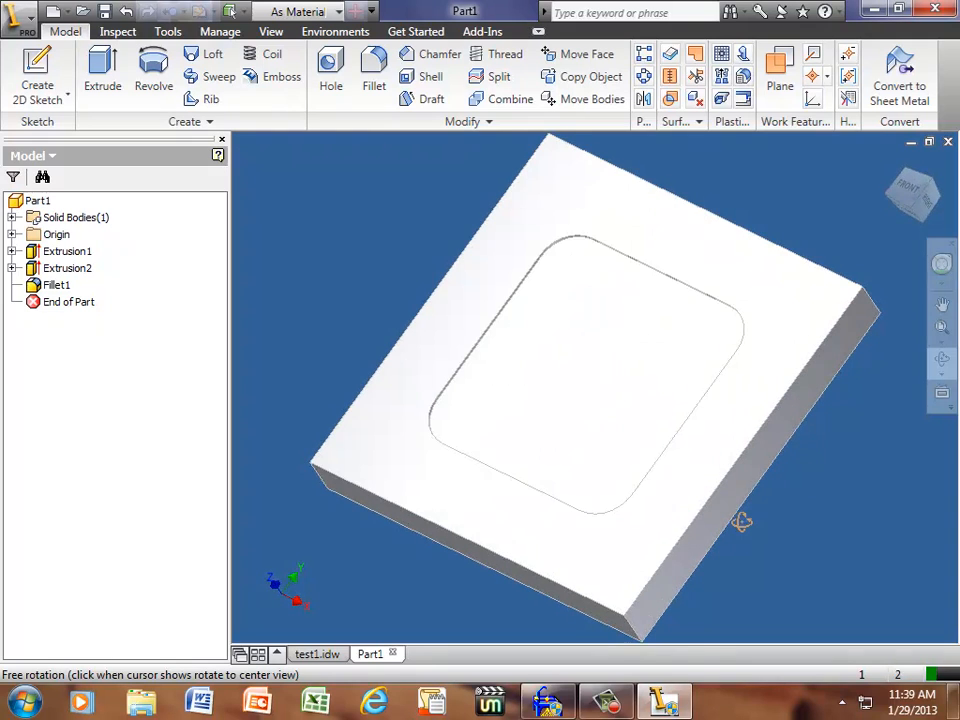
{"action": "left_click", "coordinate": [916, 188]}
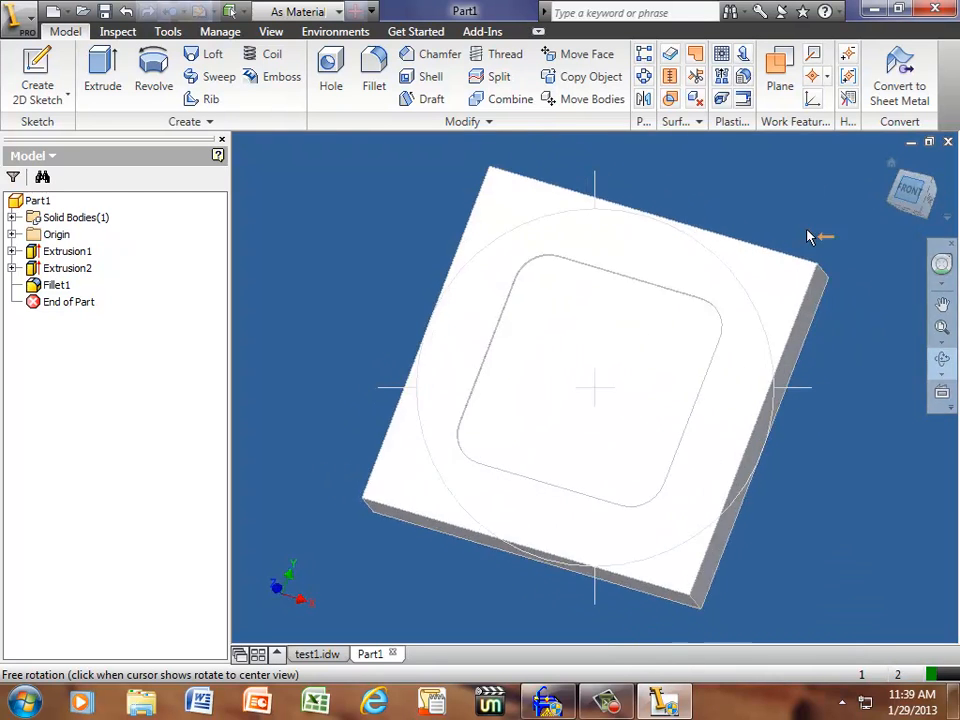
{"action": "key", "text": "F6"}
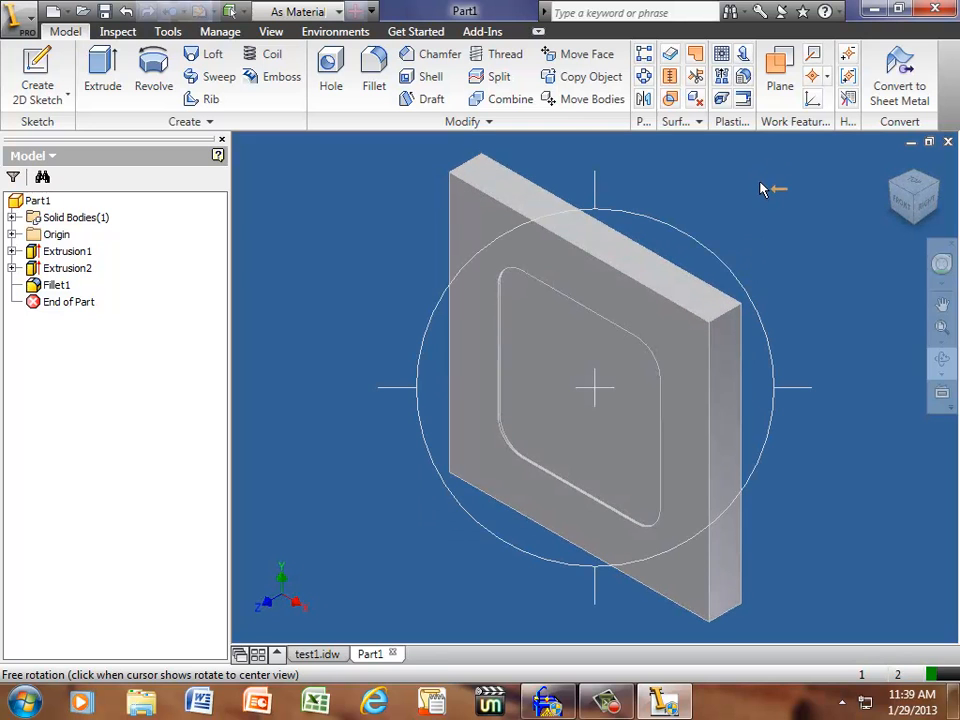
{"action": "right_click", "coordinate": [762, 189]}
{"action": "left_click", "coordinate": [792, 194]}
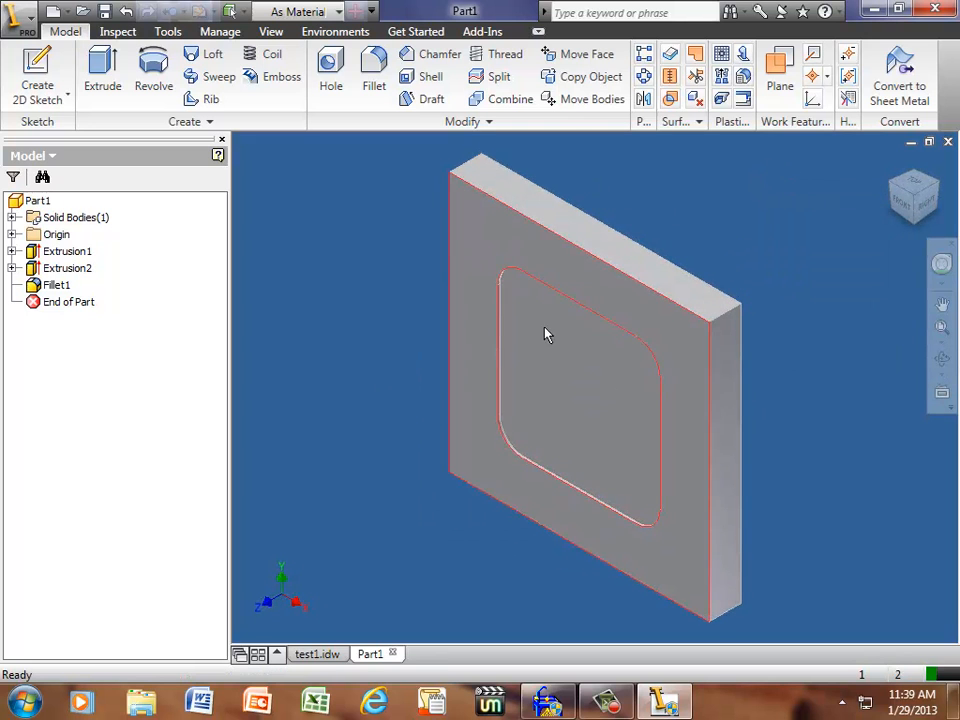
- Save the part on the Desktop as posttest.ipt
{"action": "left_click", "coordinate": [30, 20]}
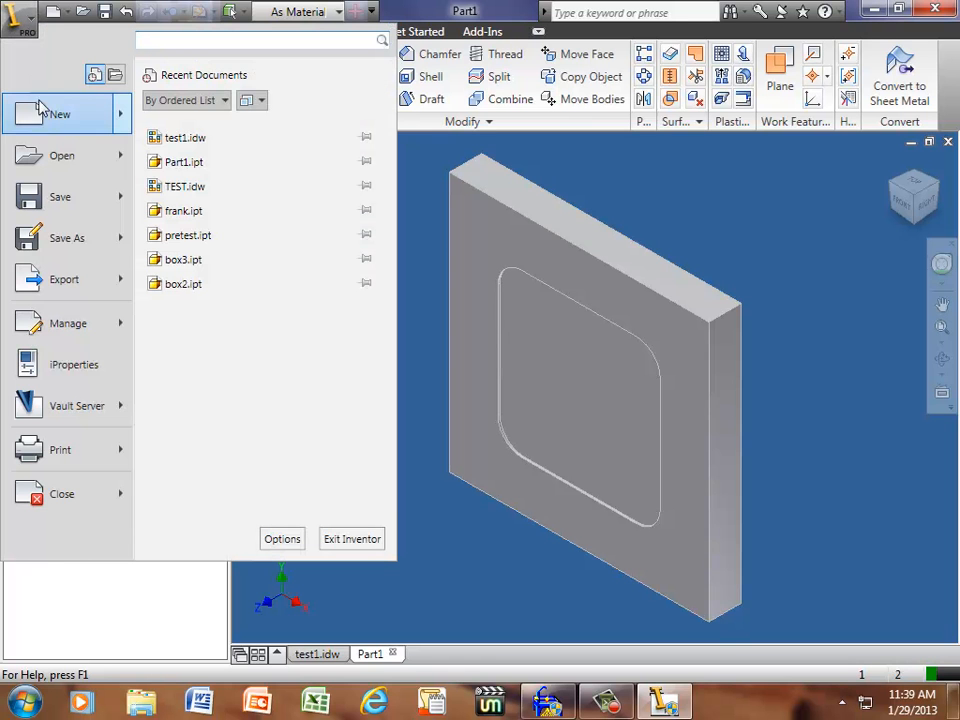
{"action": "left_click", "coordinate": [67, 240]}
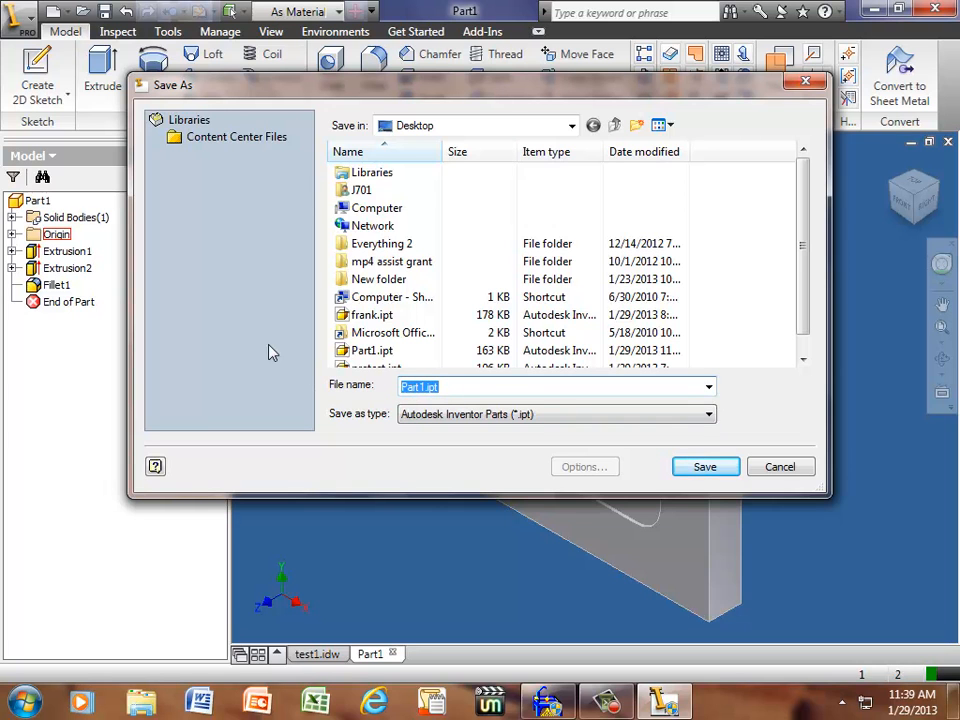
{"action": "type", "text": "test"}
{"action": "key", "text": "BackSpace"}
{"action": "key", "text": "BackSpace"}
{"action": "type", "text": "pos"}
{"action": "left_click", "coordinate": [697, 470]}
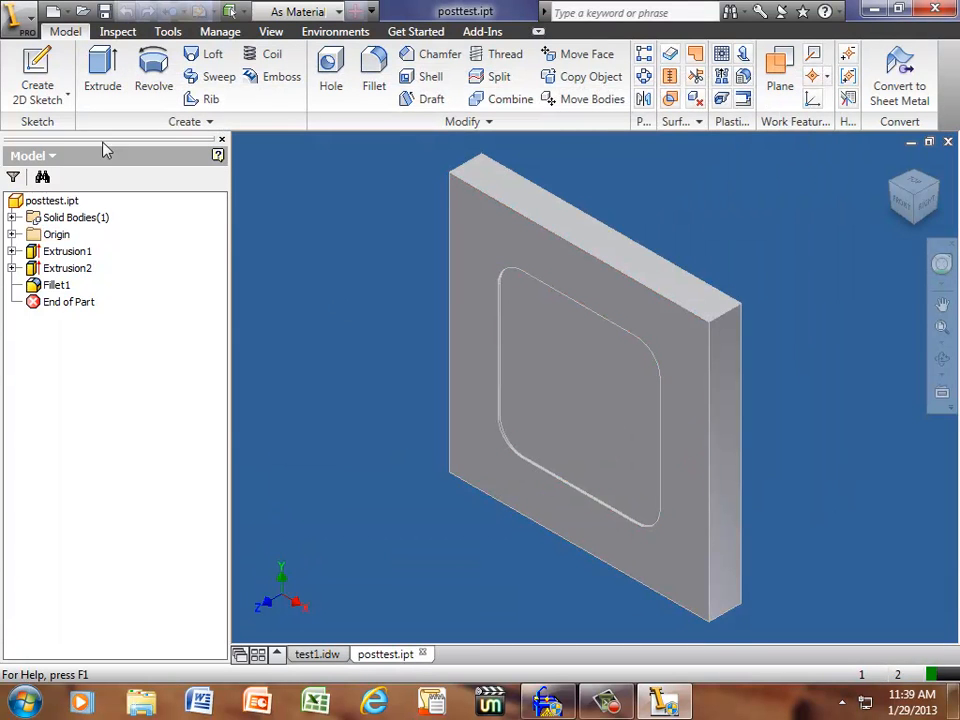
- Create a new drawing from the English ANSI (in).idw template
{"action": "left_click", "coordinate": [24, 16]}
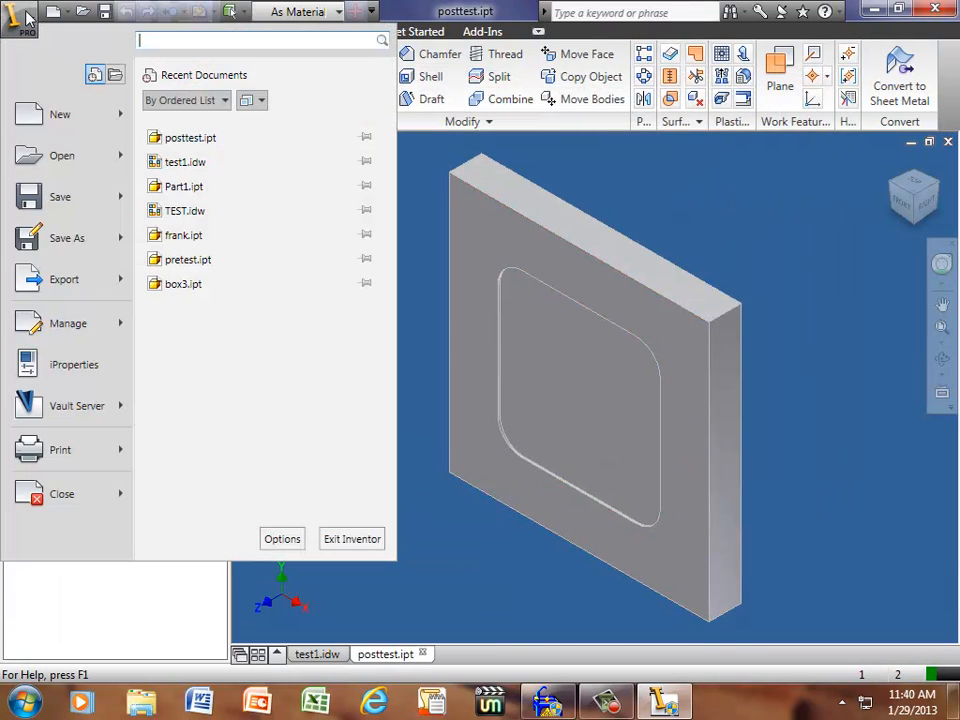
{"action": "left_click", "coordinate": [58, 114]}
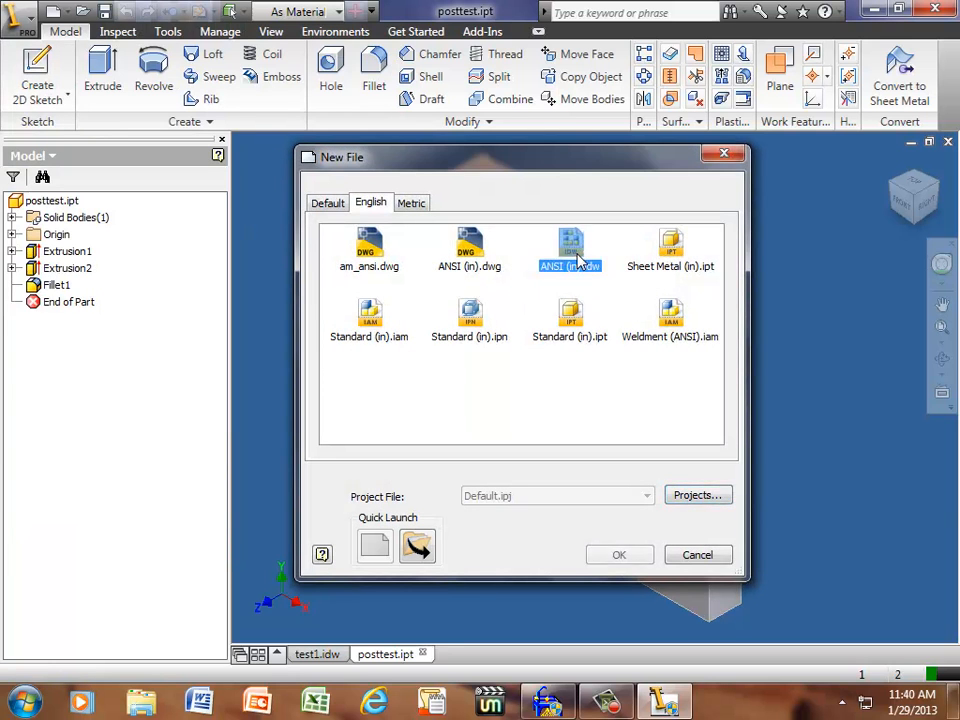
{"action": "double_click", "coordinate": [572, 250]}
- Place a front base view of posttest.ipt at 1:1 scale in the lower-left area of the sheet
{"action": "left_click", "coordinate": [28, 88]}
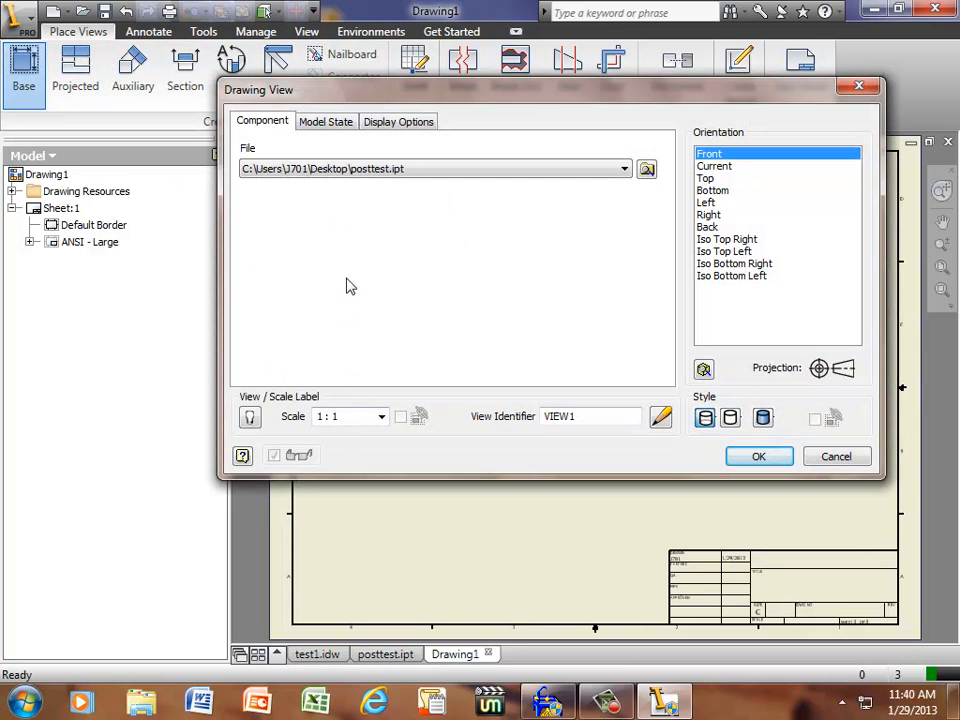
{"action": "left_click", "coordinate": [281, 171]}
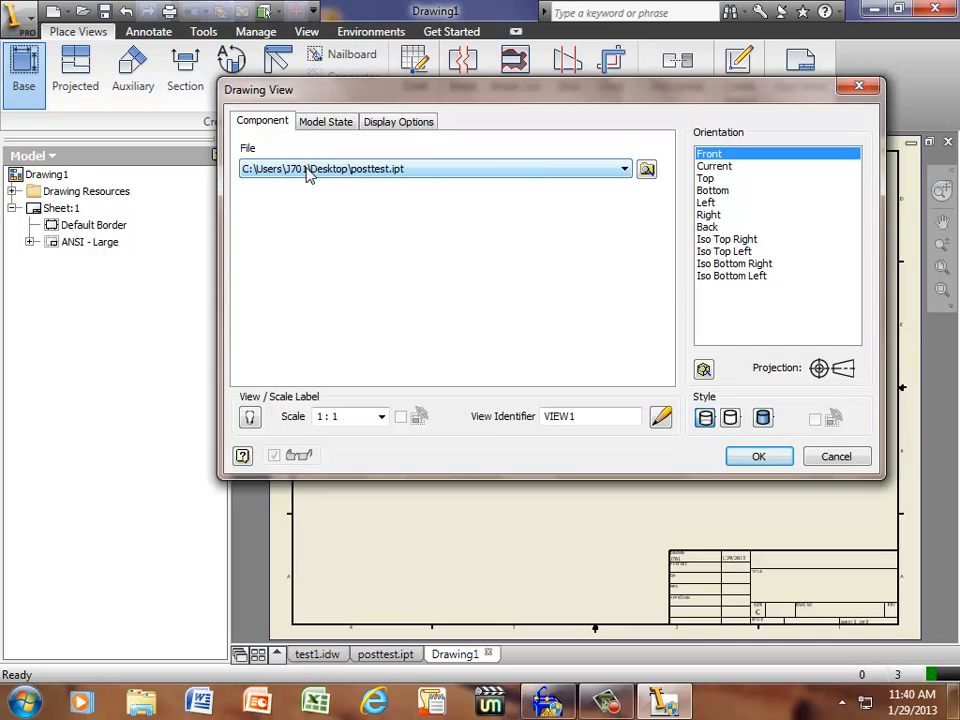
{"action": "left_click", "coordinate": [625, 172]}
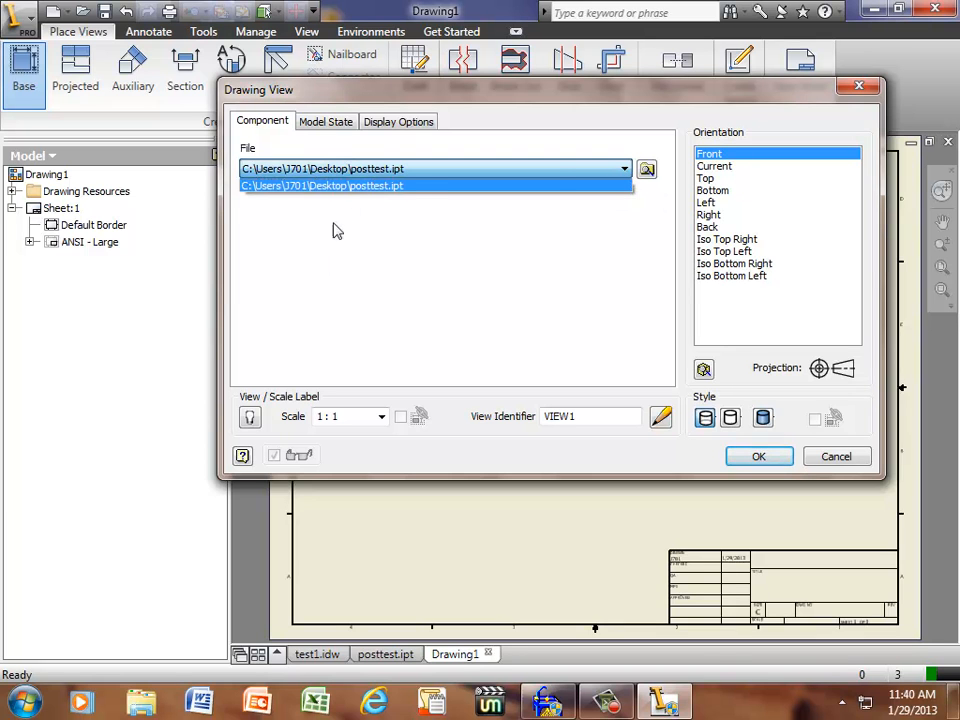
{"action": "left_click", "coordinate": [420, 172]}
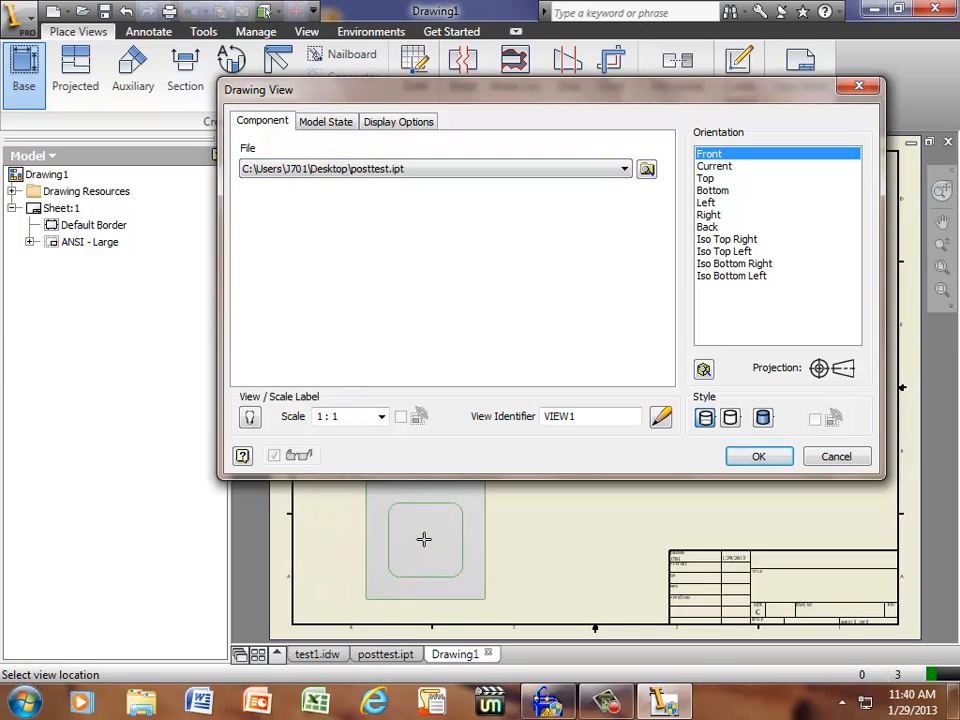
{"action": "left_click", "coordinate": [425, 545]}
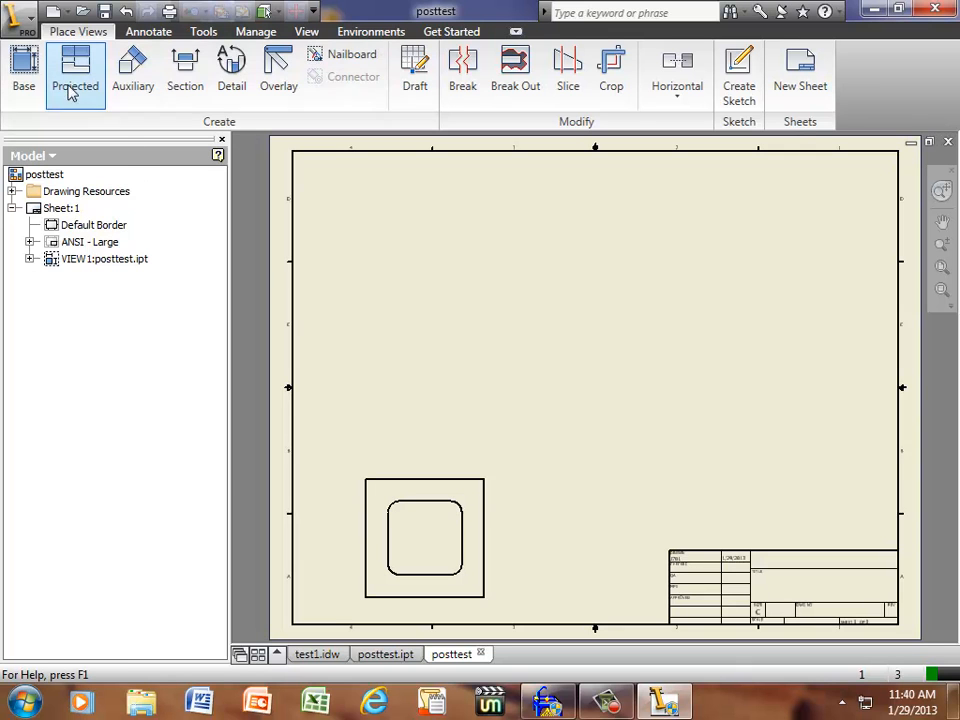
- Save a copy of the drawing on the Desktop as posttest.dxf in DXF format
{"action": "left_click", "coordinate": [22, 18]}
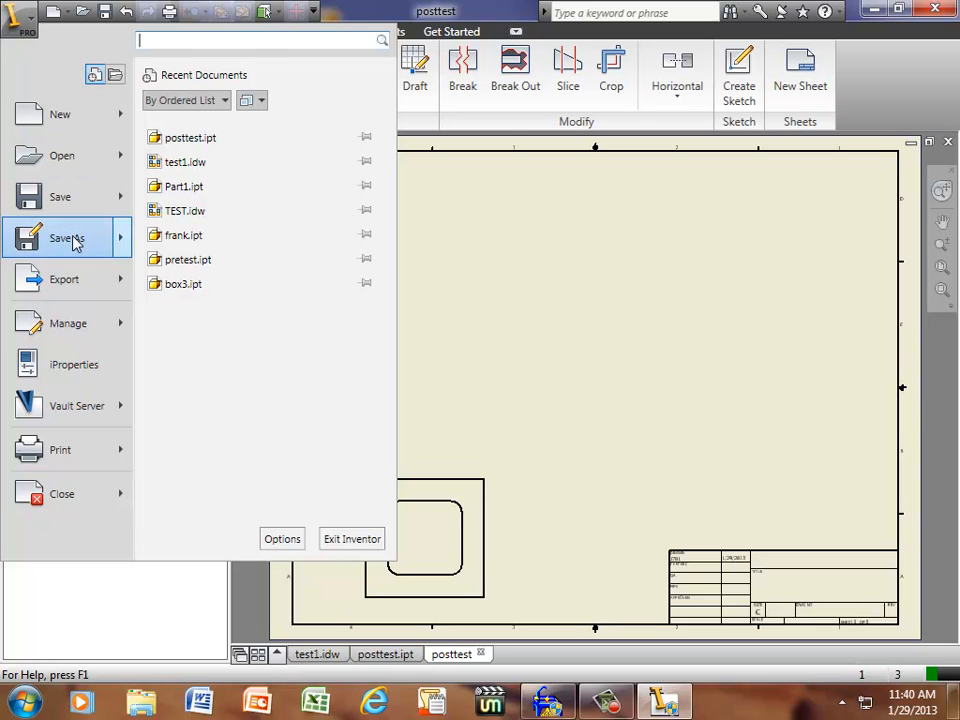
{"action": "mouse_move", "coordinate": [77, 245]}
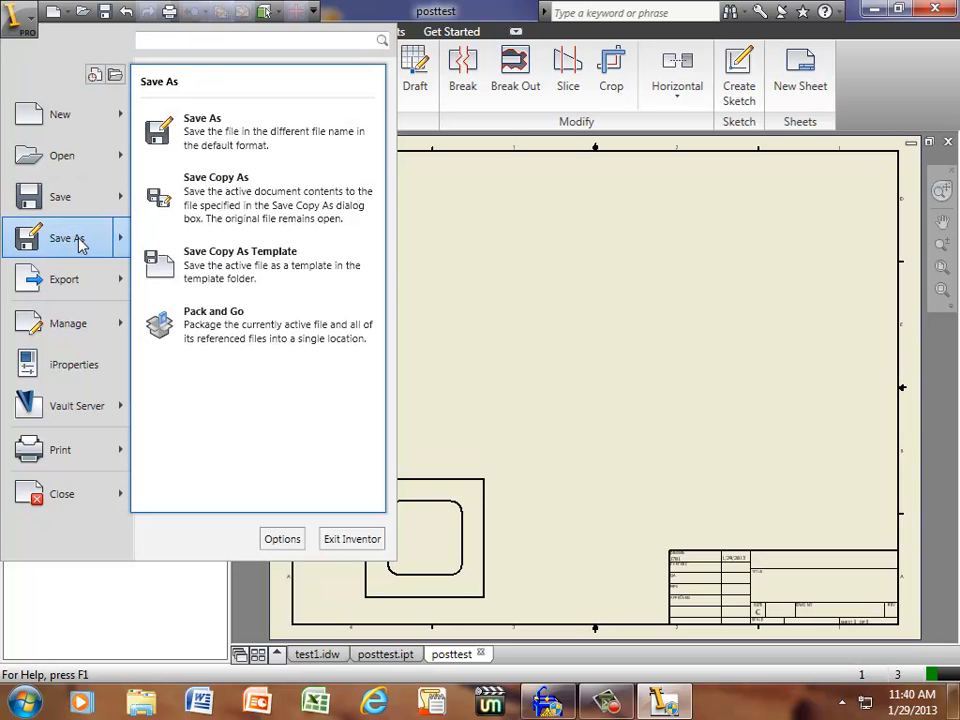
{"action": "left_click", "coordinate": [229, 204]}
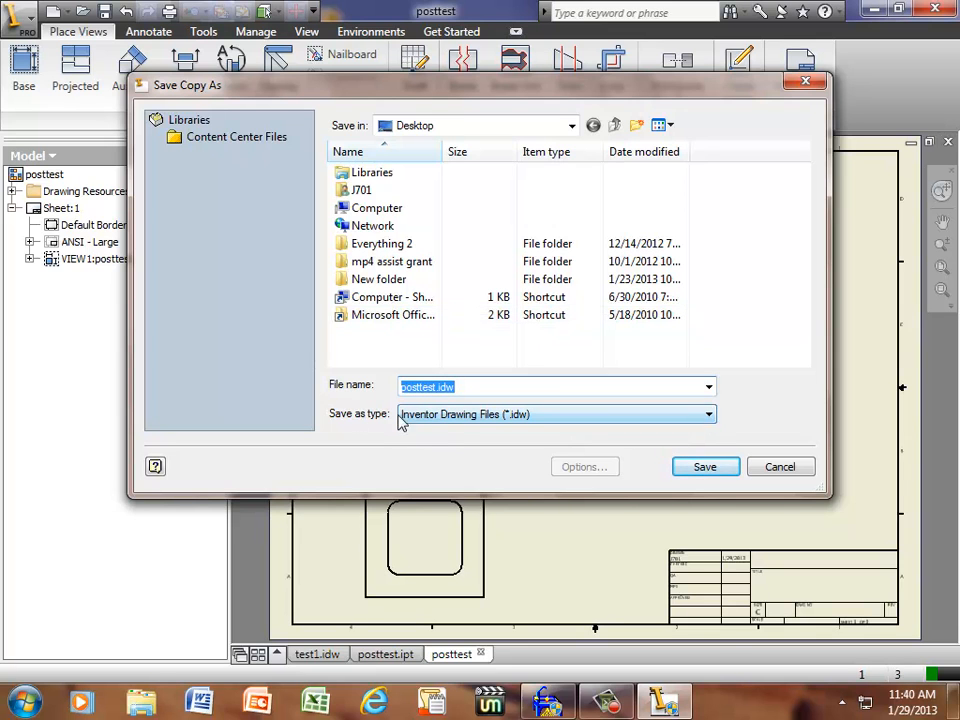
{"action": "left_click", "coordinate": [710, 418]}
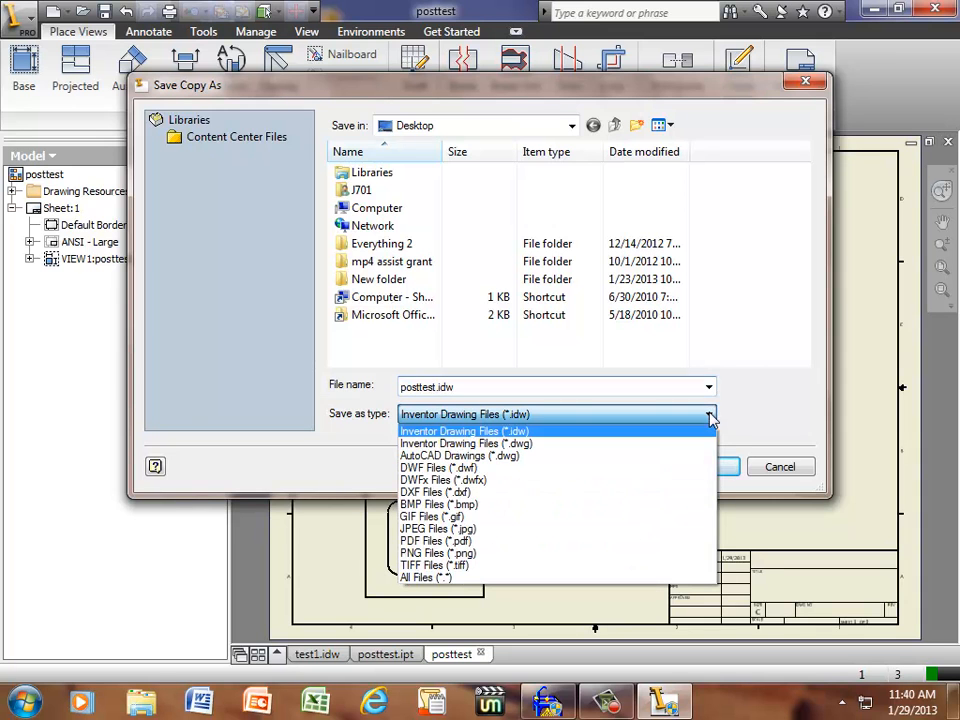
{"action": "left_click", "coordinate": [436, 494]}
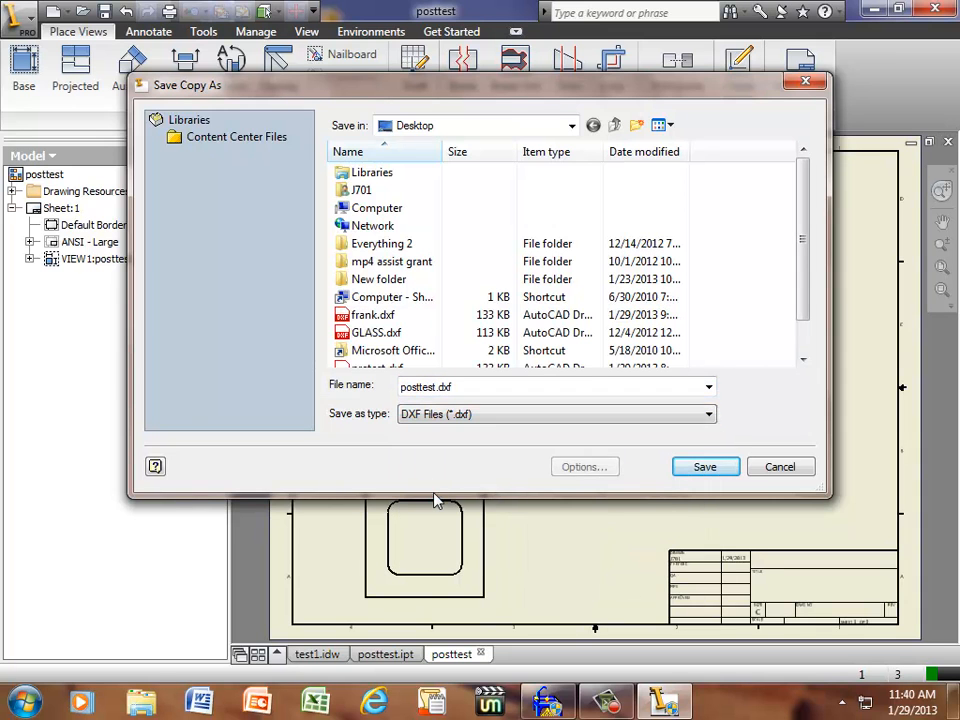
{"action": "left_click", "coordinate": [705, 468]}
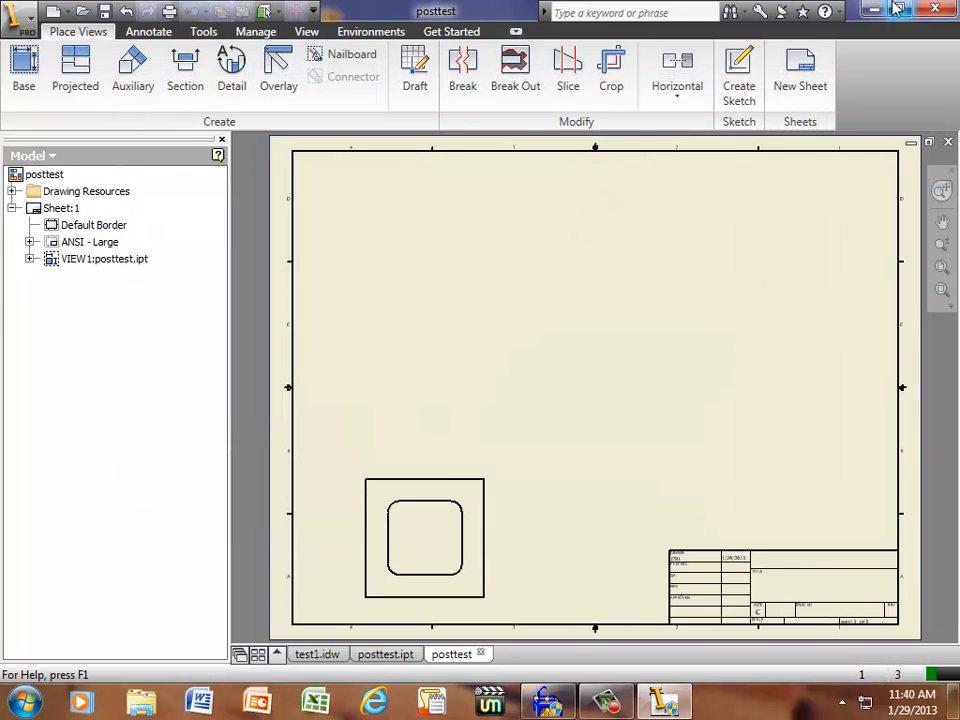
- Switch to PlasmaCAM and restart it with an empty workspace, discarding the changes to its previously open drawing
{"action": "left_click", "coordinate": [875, 15]}
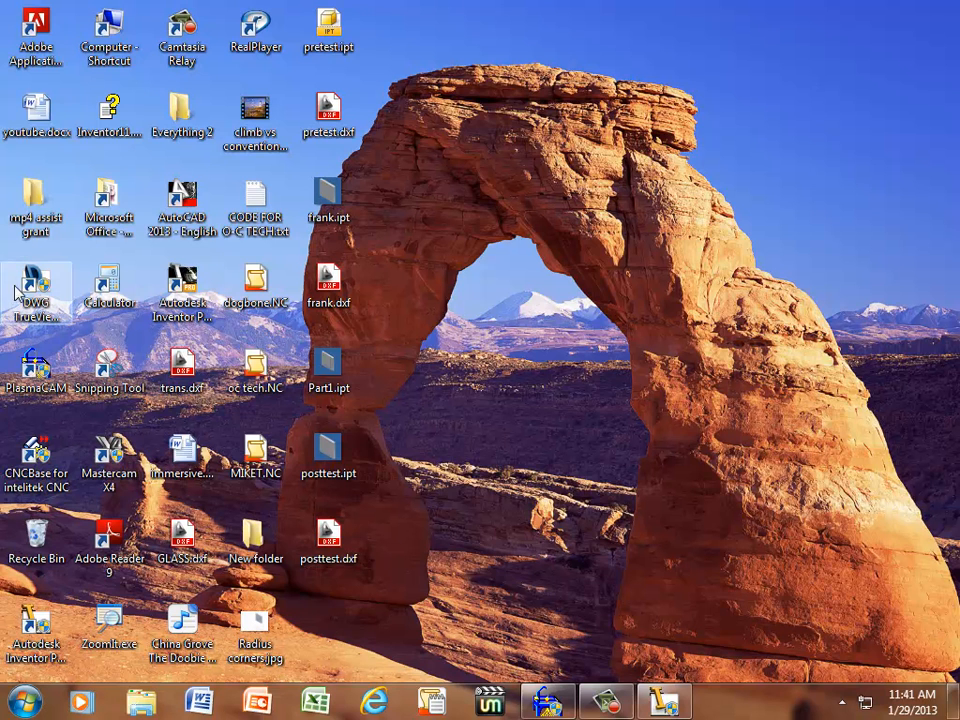
{"action": "double_click", "coordinate": [30, 380]}
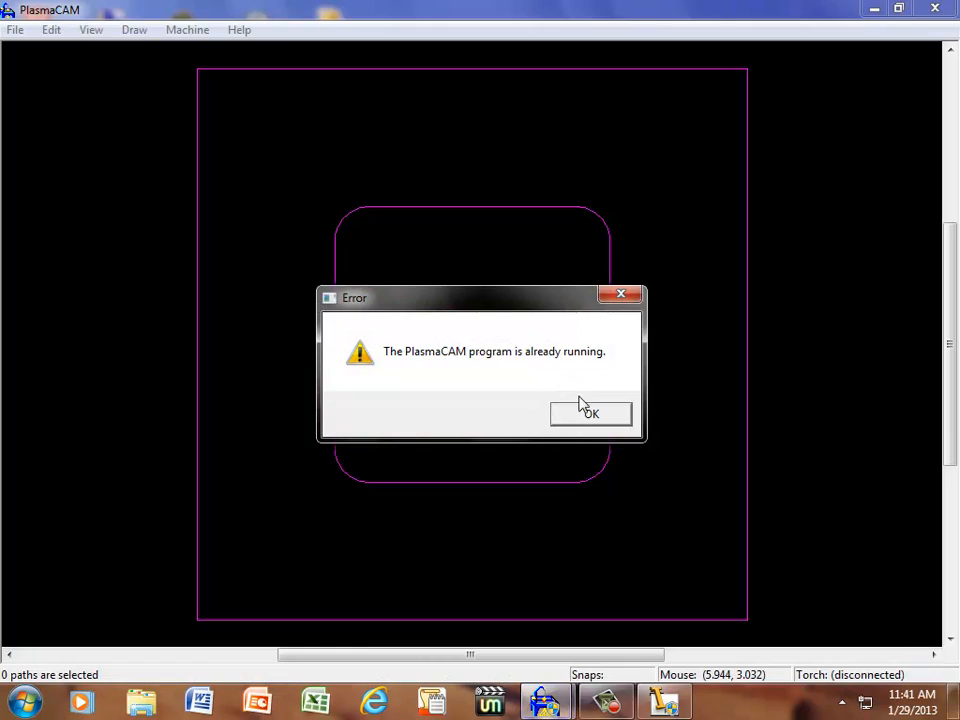
{"action": "left_click", "coordinate": [589, 412]}
{"action": "left_click", "coordinate": [935, 8]}
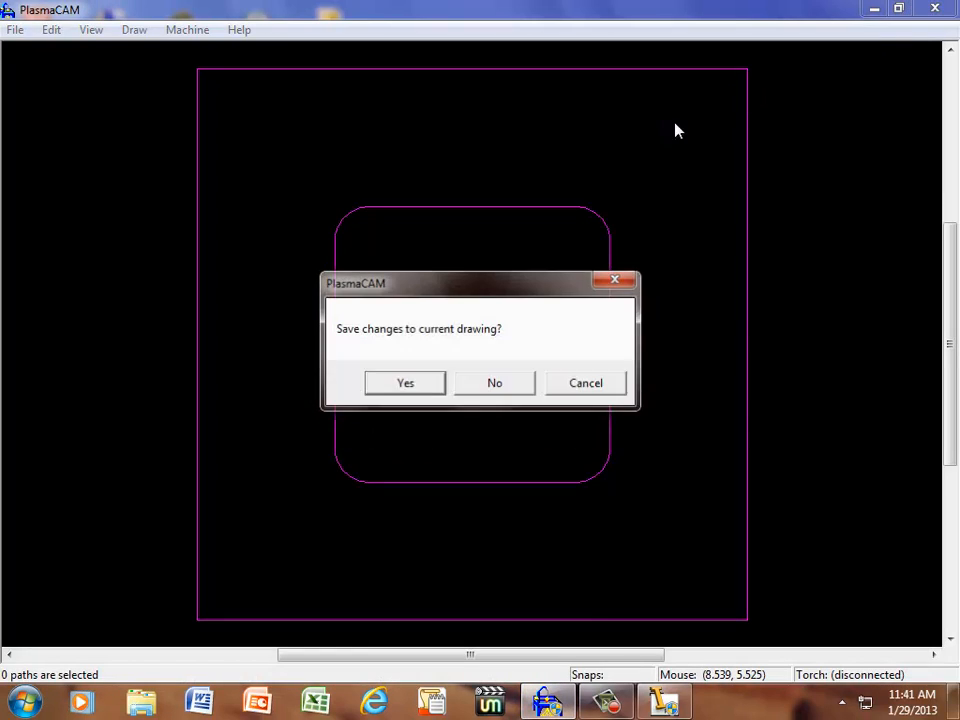
{"action": "left_click", "coordinate": [497, 384]}
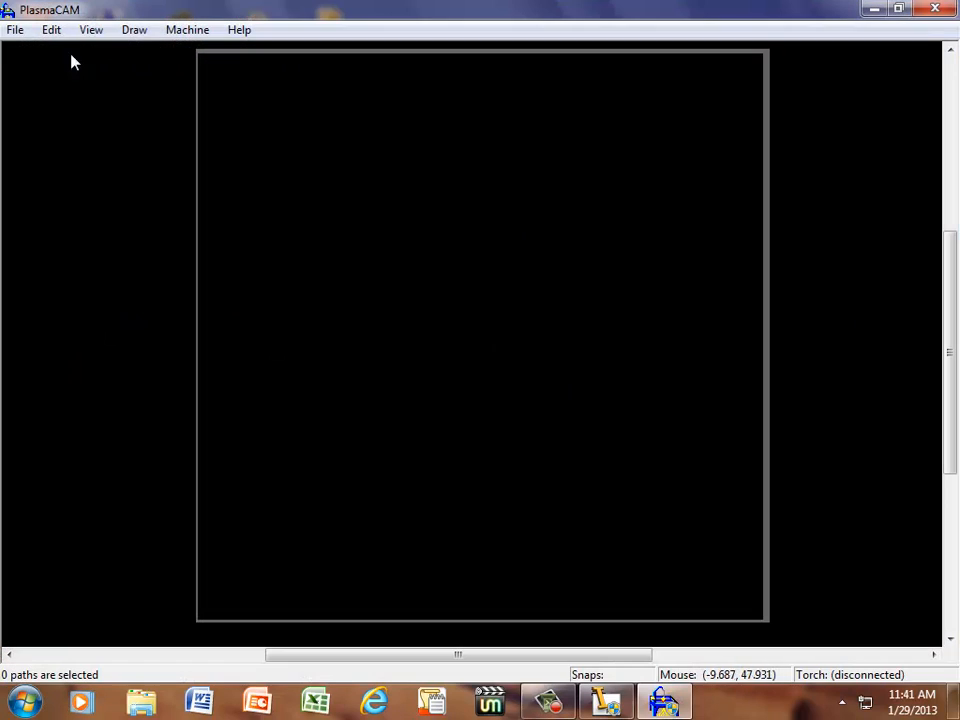
- Import posttest.dxf from the Desktop as an AutoCAD DXF file
{"action": "left_click", "coordinate": [13, 32]}
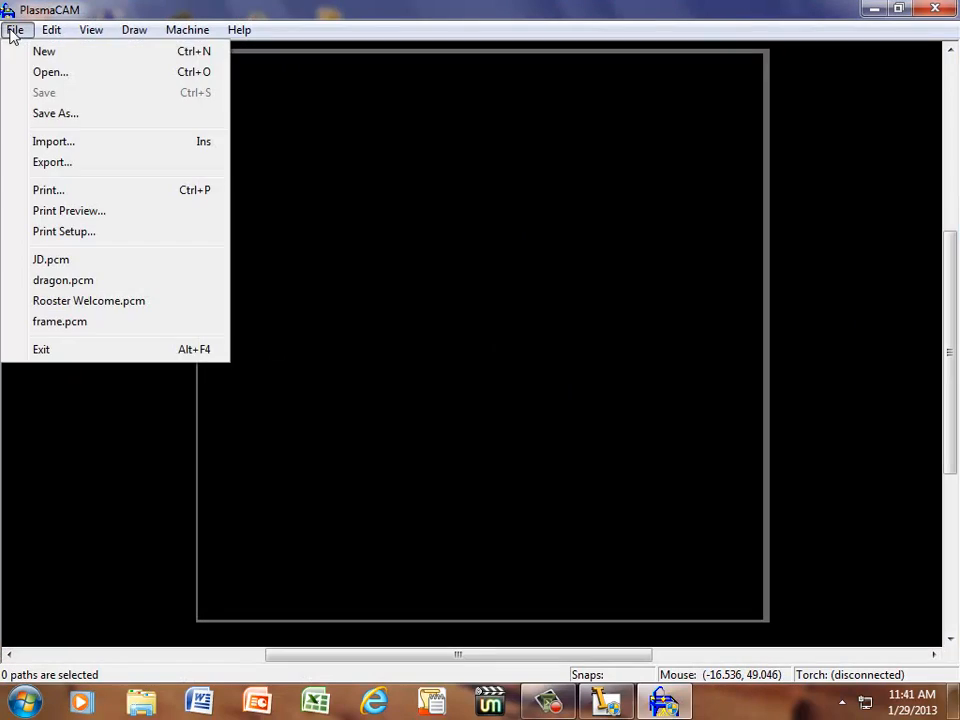
{"action": "left_click", "coordinate": [55, 142]}
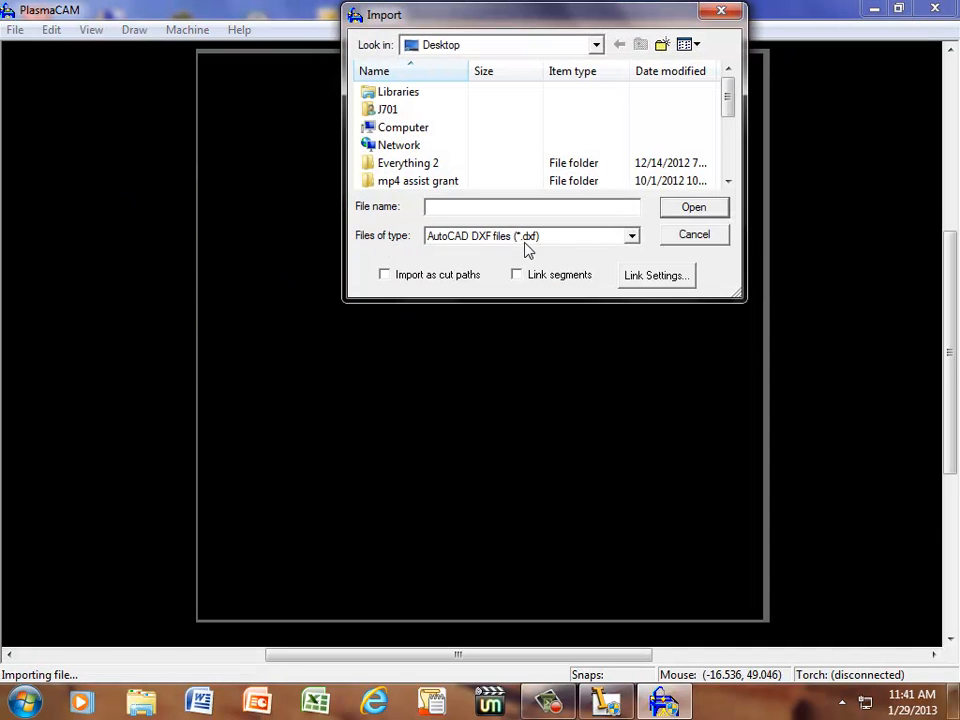
{"action": "left_click", "coordinate": [632, 237]}
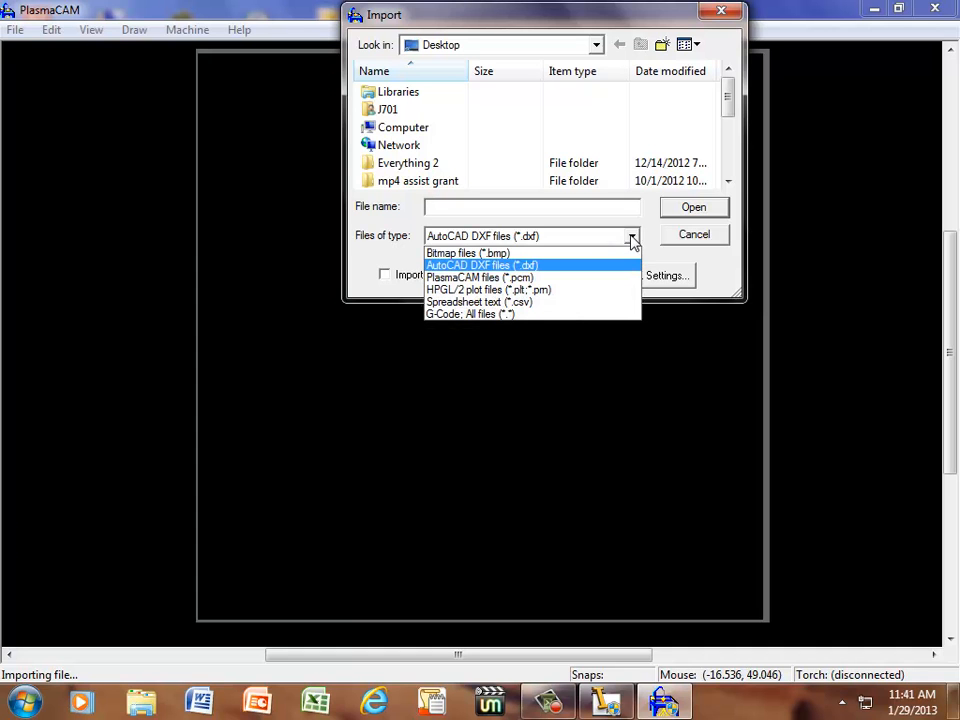
{"action": "left_click", "coordinate": [537, 265]}
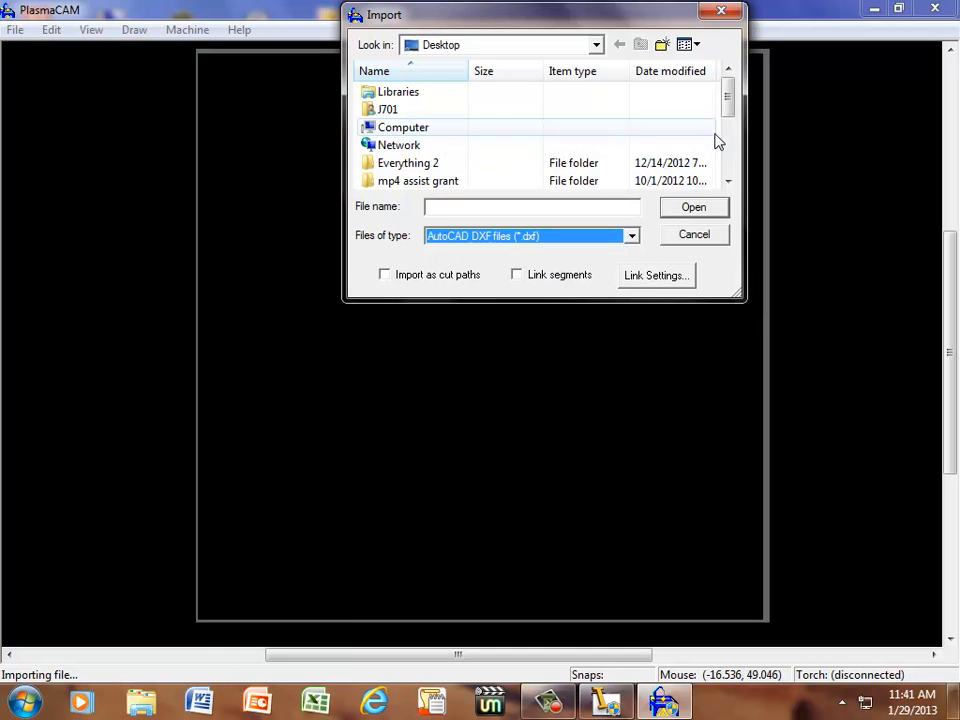
{"action": "left_click_drag", "start_coordinate": [728, 112], "coordinate": [728, 172]}
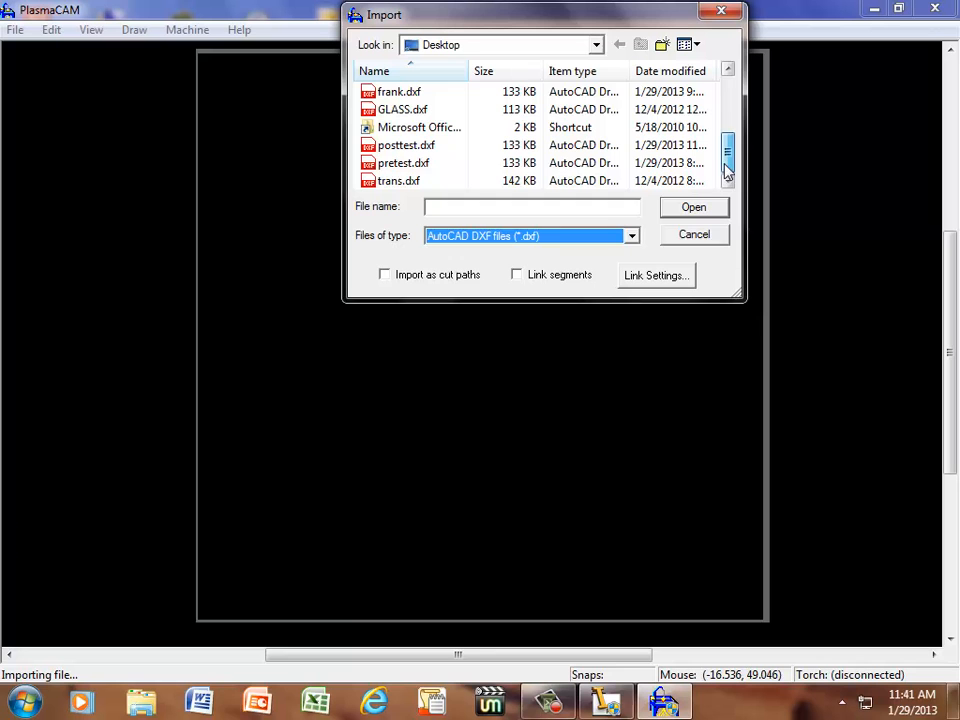
{"action": "left_click", "coordinate": [408, 146]}
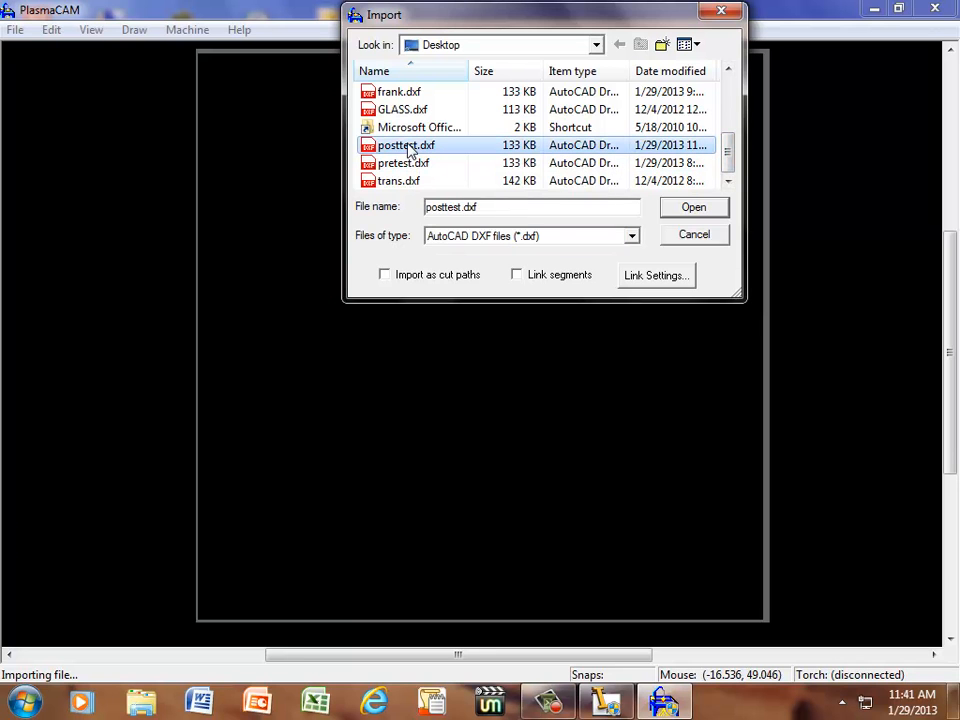
{"action": "left_click", "coordinate": [689, 206]}
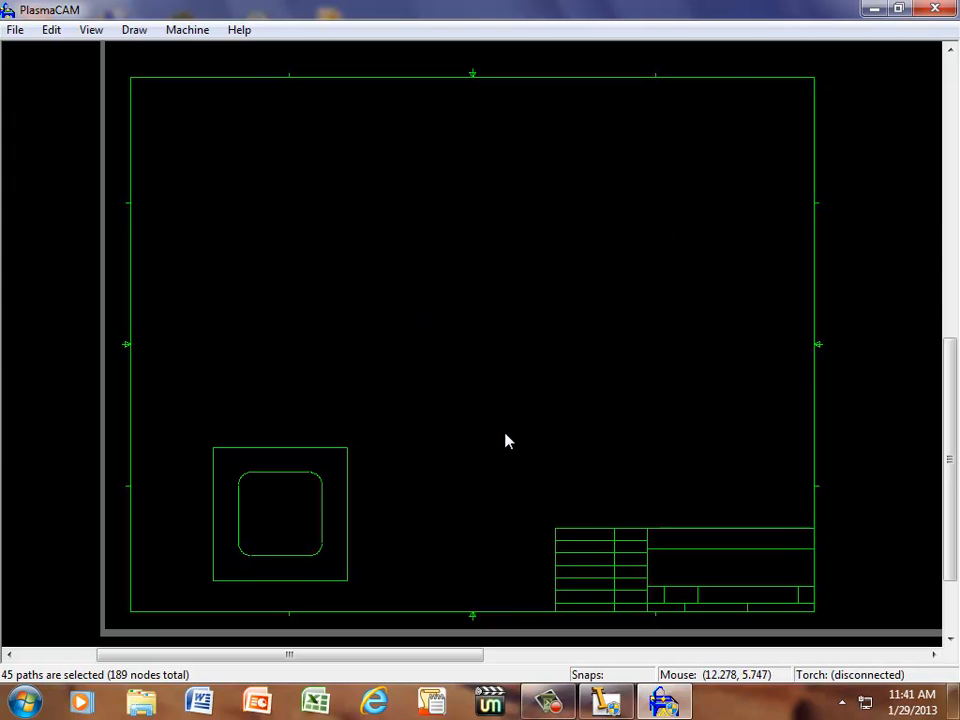
- Delete the imported title block with the adjacent border marks, and the large border rectangle
{"action": "left_click", "coordinate": [473, 410]}
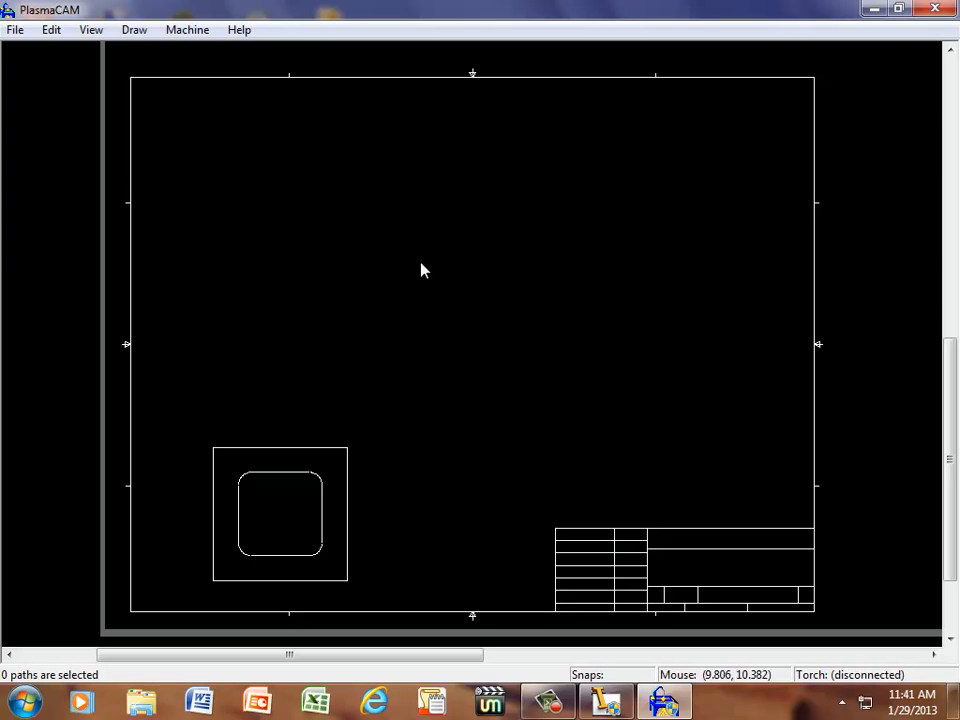
{"action": "left_click_drag", "start_coordinate": [413, 352], "coordinate": [909, 645]}
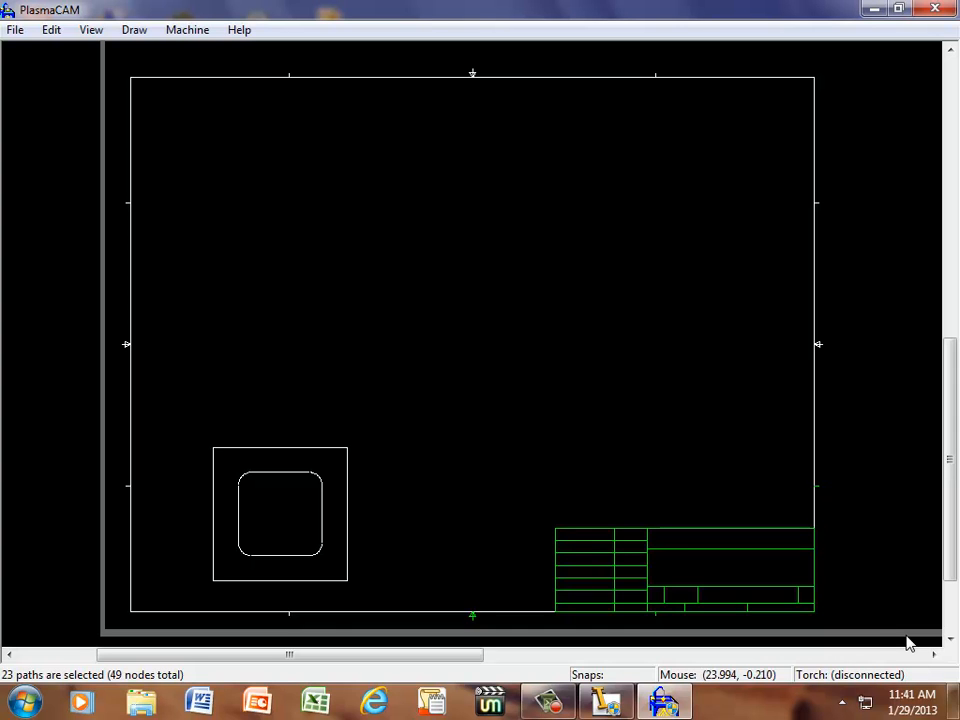
{"action": "key", "text": "Delete"}
{"action": "left_click", "coordinate": [806, 452]}
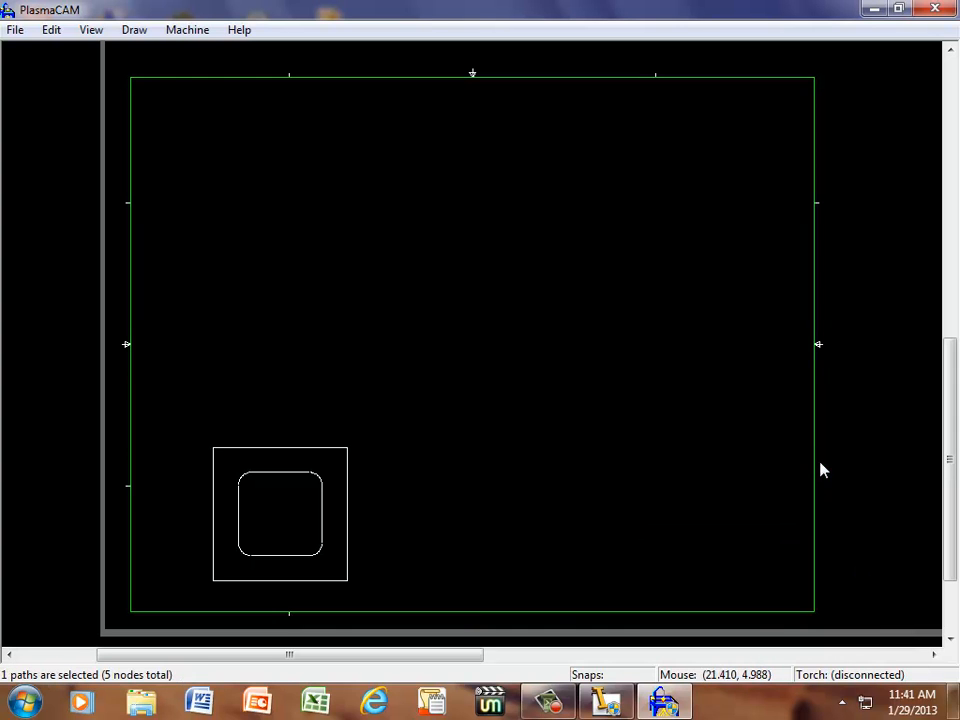
{"action": "key", "text": "Delete"}
- Delete the remaining border tick marks and arrows around the sheet, leaving only the plate geometry
{"action": "left_click_drag", "start_coordinate": [576, 61], "coordinate": [902, 484]}
{"action": "key", "text": "Delete"}
{"action": "left_click_drag", "start_coordinate": [88, 381], "coordinate": [654, 78]}
{"action": "key", "text": "Delete"}
{"action": "left_click_drag", "start_coordinate": [21, 272], "coordinate": [144, 580]}
{"action": "key", "text": "Delete"}
{"action": "left_click_drag", "start_coordinate": [263, 596], "coordinate": [336, 643]}
{"action": "key", "text": "Delete"}
- Convert the plate's outer square and rounded inner square to cut paths, and fit them to the view
{"action": "left_click_drag", "start_coordinate": [163, 403], "coordinate": [408, 620]}
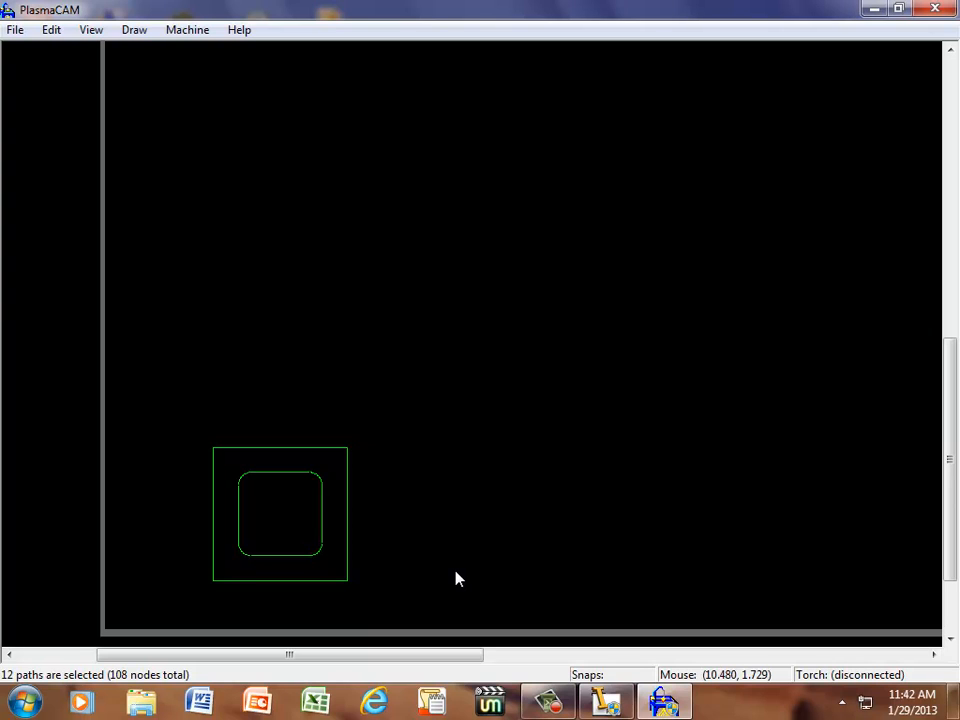
{"action": "left_click", "coordinate": [430, 413]}
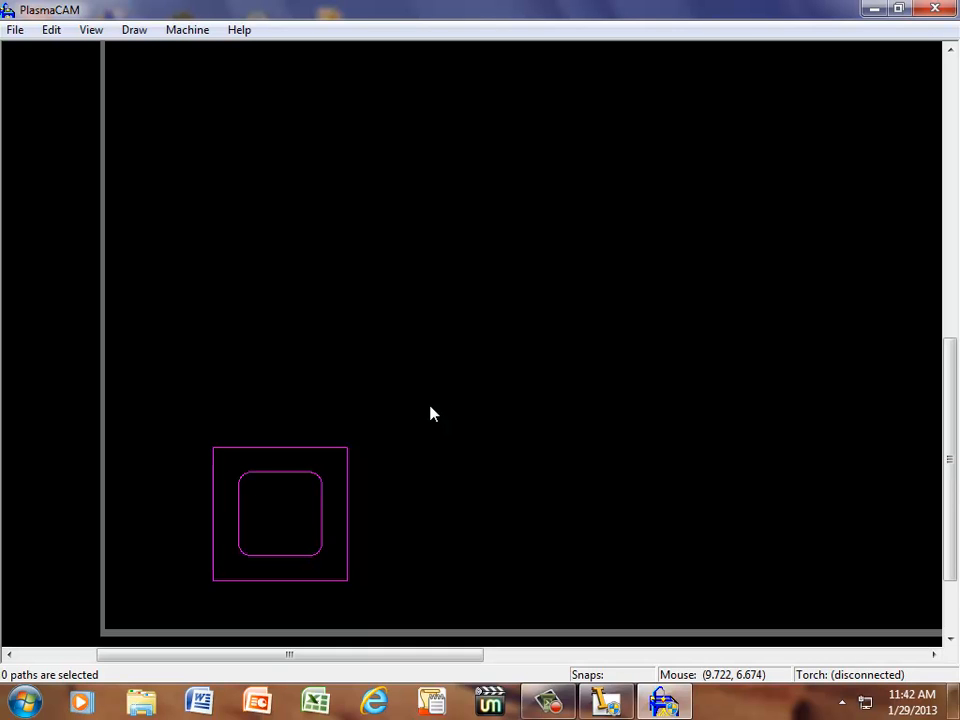
{"action": "key", "text": "ctrl+f"}
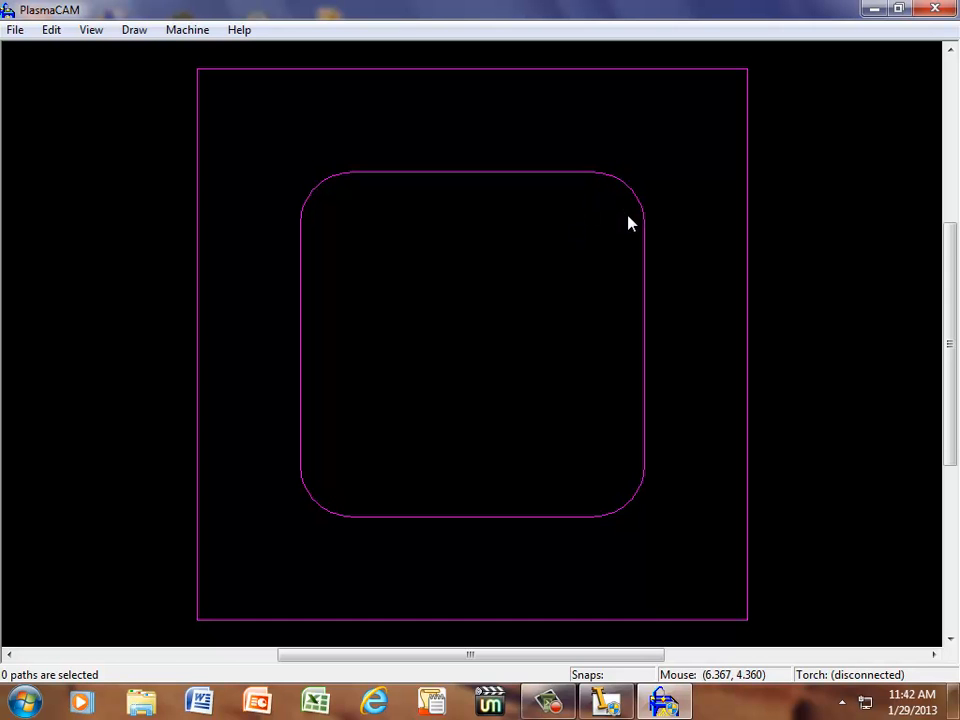
{"action": "left_click", "coordinate": [548, 703]}
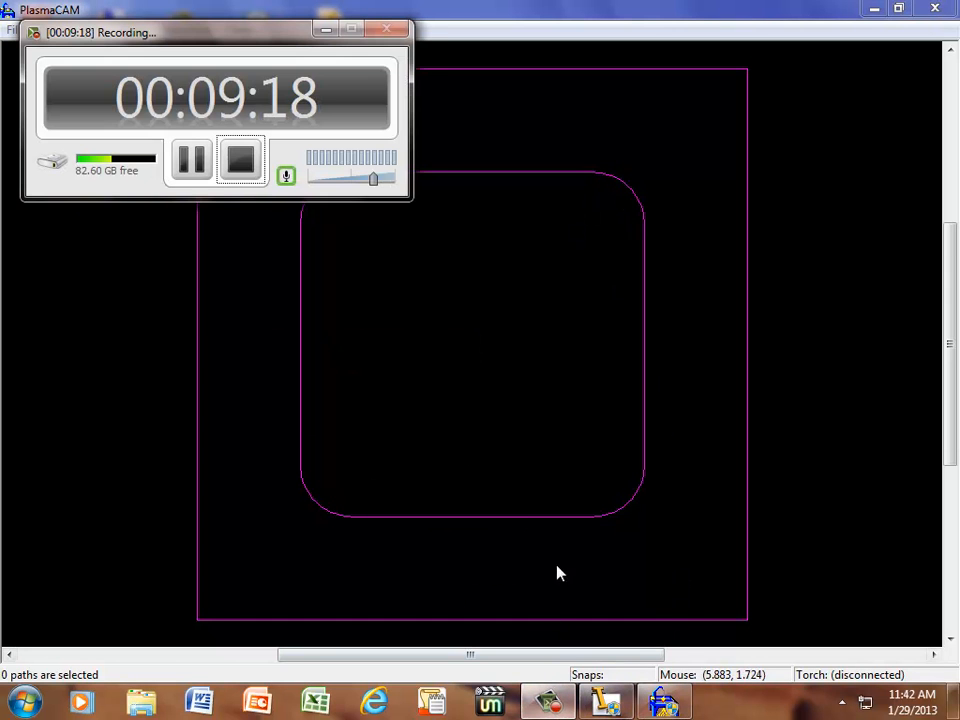